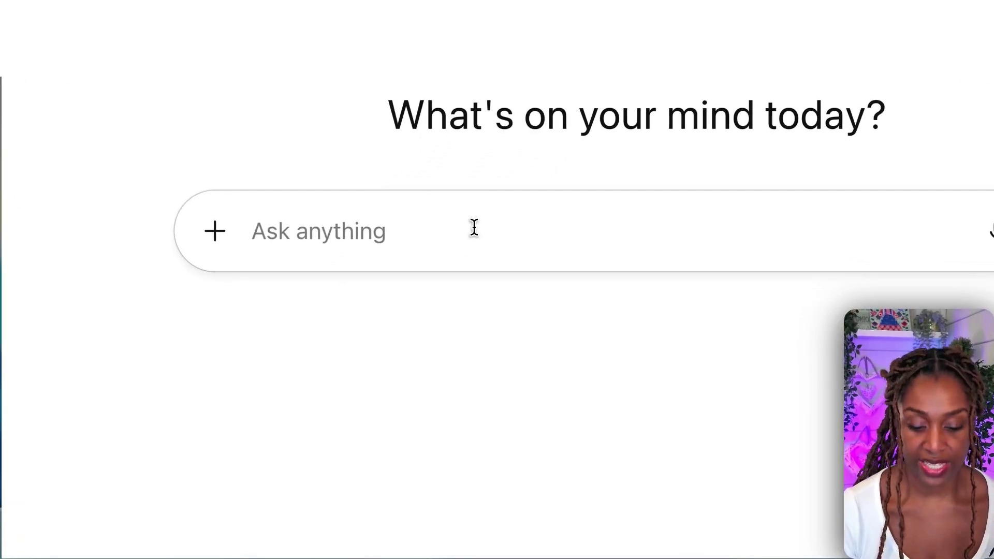
# Paste the prompt for 200 mum quotes in a four-column table, correct 'bust' to 'busy', and send it.
pyautogui.write('give me 200 motivational quotes aimed at bust mums, arrange them into 4 column table format with quotes 1-50 in 1 column, quotes 51-100 in another column, quotes 101-150 in another column and quotes 151-200 in another column')
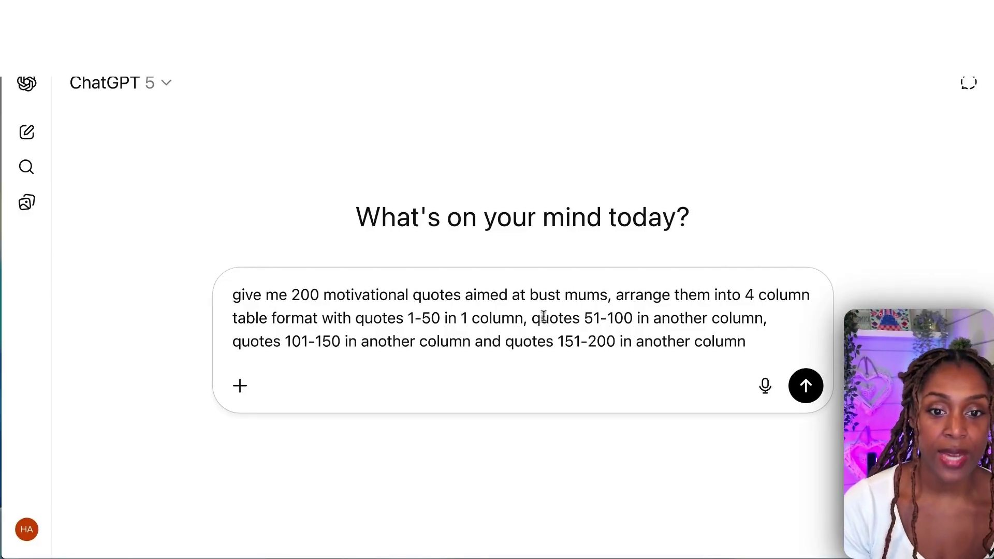
pyautogui.click(558, 295)
pyautogui.press('BackSpace')
pyautogui.write('y')
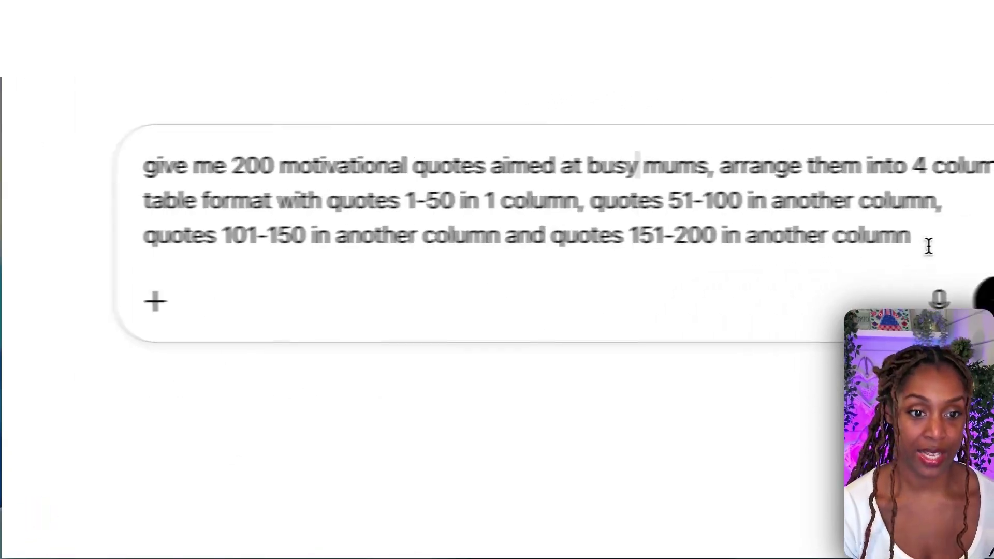
pyautogui.click(988, 298)
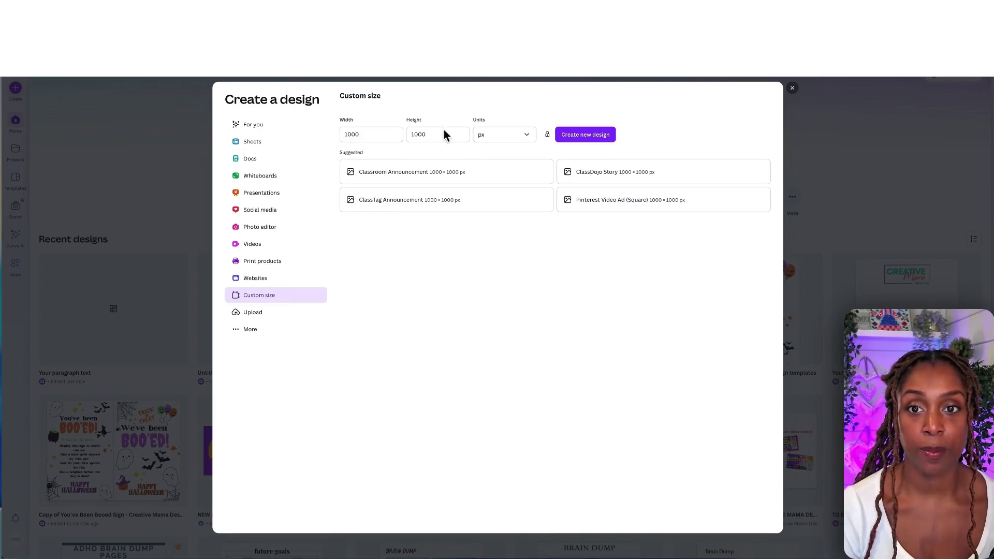
# Create a 1000×1000 px design and paste the quote 'Kids don't need a perfect mum, just a present one.' into a text box.
pyautogui.click(581, 134)
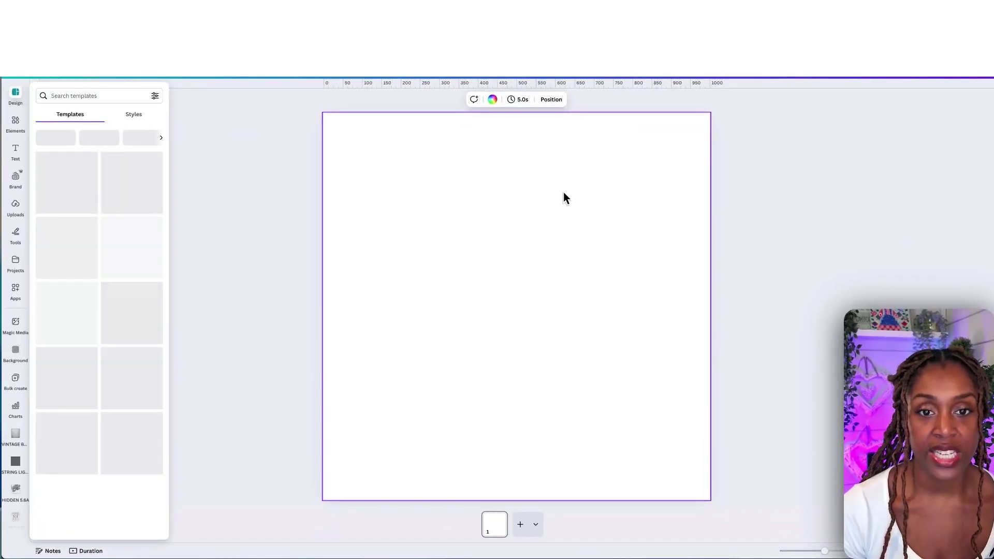
pyautogui.press('t')
pyautogui.moveTo(446, 296); pyautogui.dragTo(354, 254)
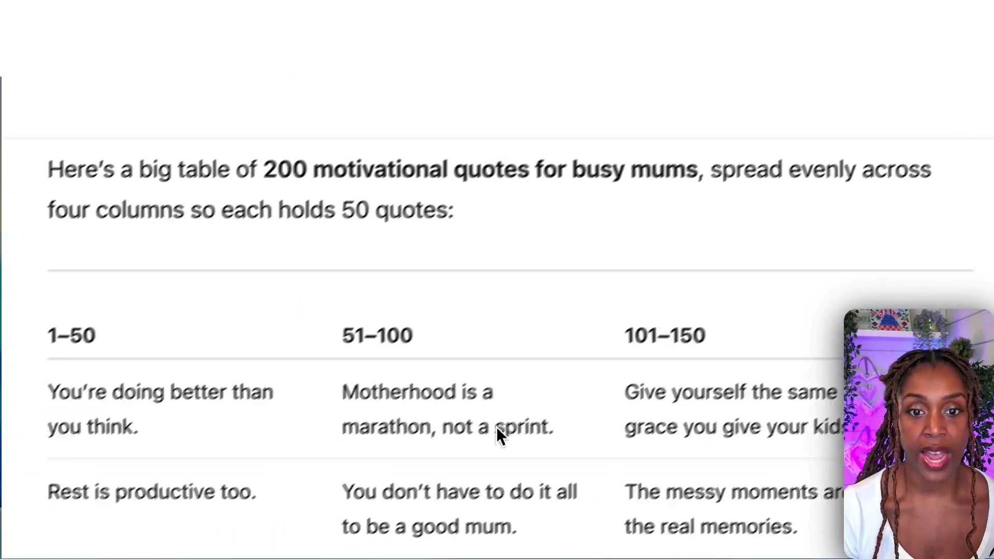
pyautogui.scroll(-8, 495, 427)
pyautogui.scroll(-1, 583, 421)
pyautogui.tripleClick(316, 425)
pyautogui.hotkey('ctrl', 'c')
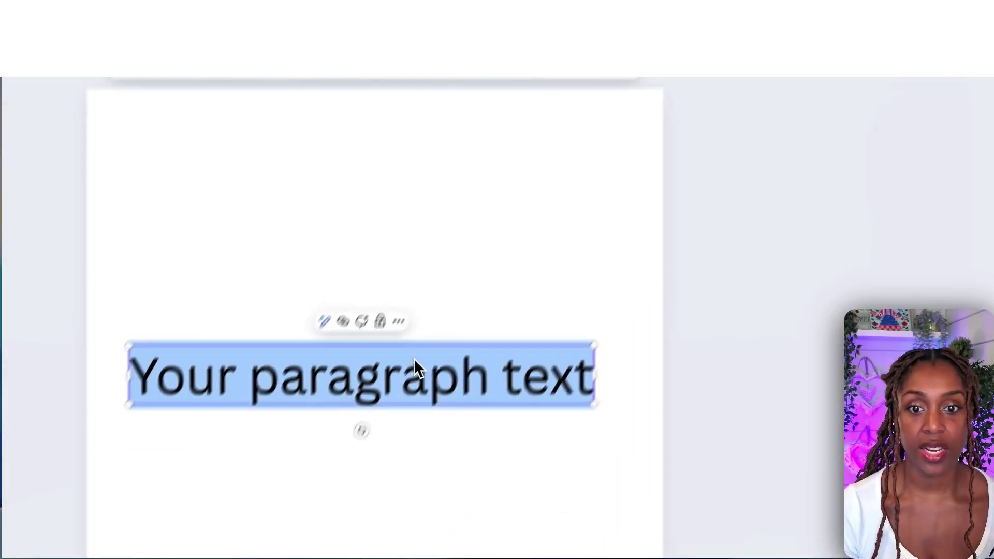
pyautogui.doubleClick(487, 307)
pyautogui.hotkey('ctrl', 'v')
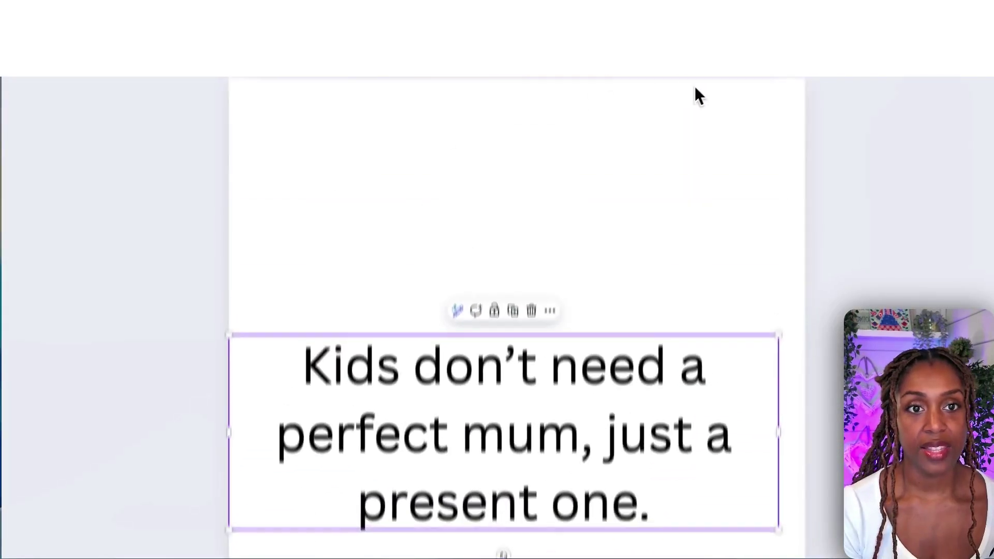
# Centre the quote on the page and tighten its line spacing to 1.13.
pyautogui.click(755, 137)
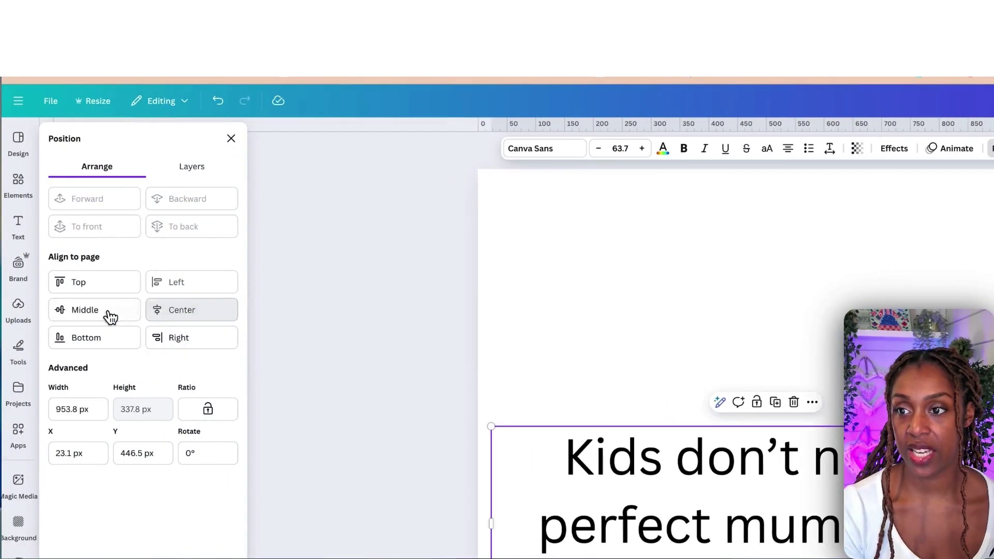
pyautogui.click(833, 148)
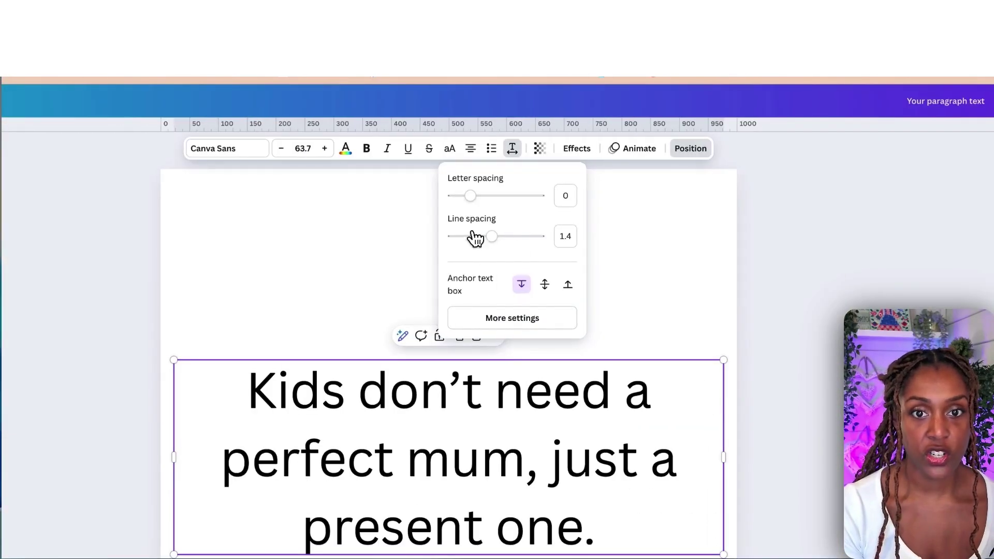
pyautogui.moveTo(489, 237); pyautogui.dragTo(482, 237)
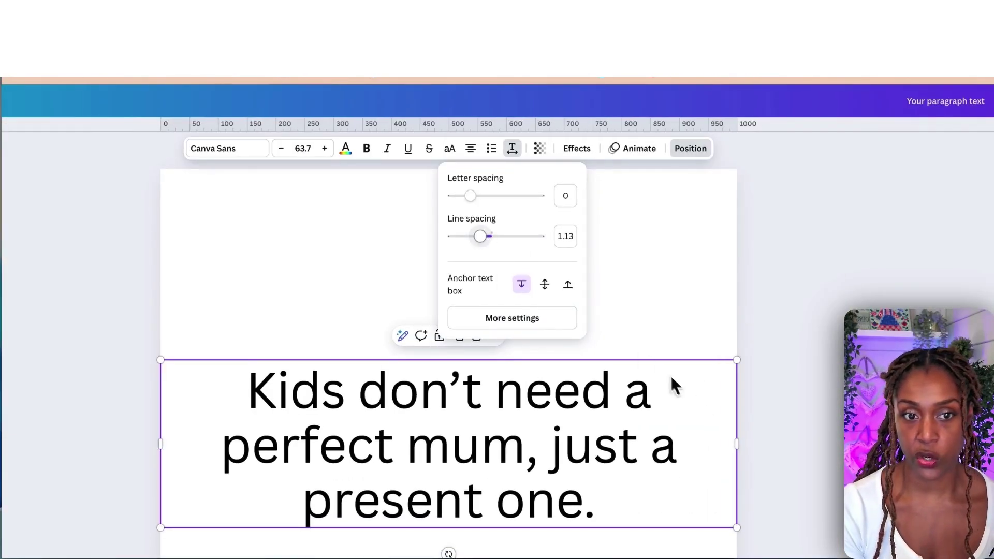
pyautogui.click(640, 352)
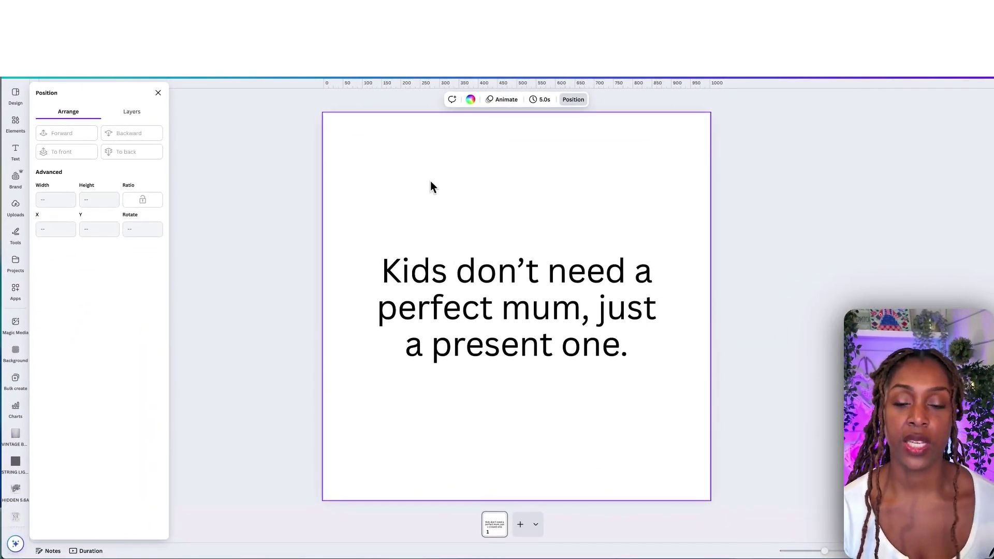
# Apply the brown Roxborough autumn font and colour combination to the quote page.
pyautogui.click(19, 126)
pyautogui.click(16, 95)
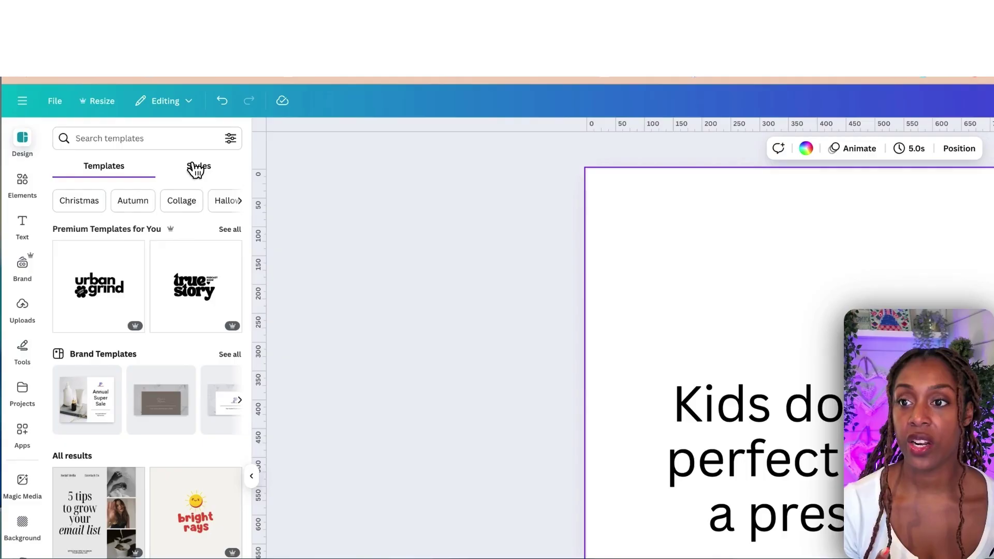
pyautogui.click(196, 167)
pyautogui.click(231, 393)
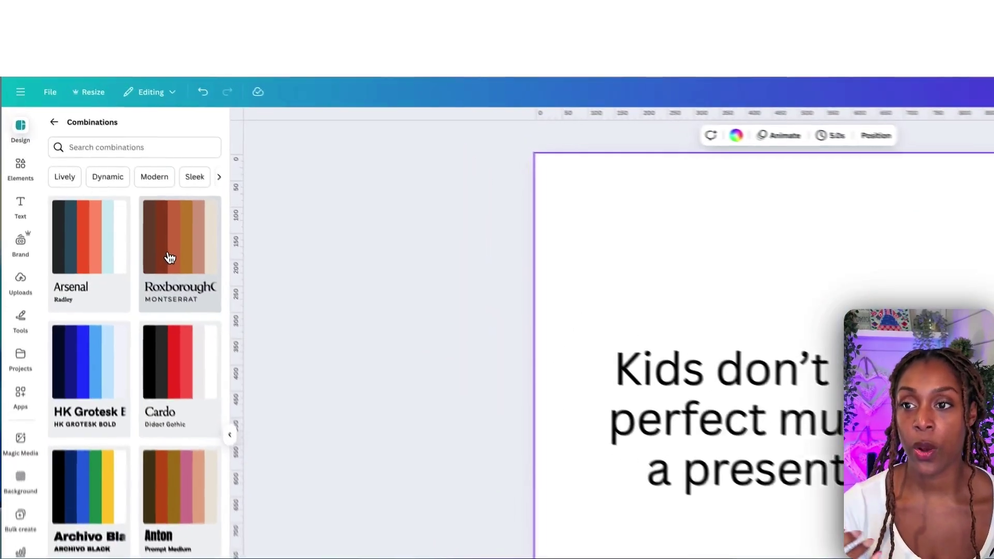
pyautogui.click(126, 190)
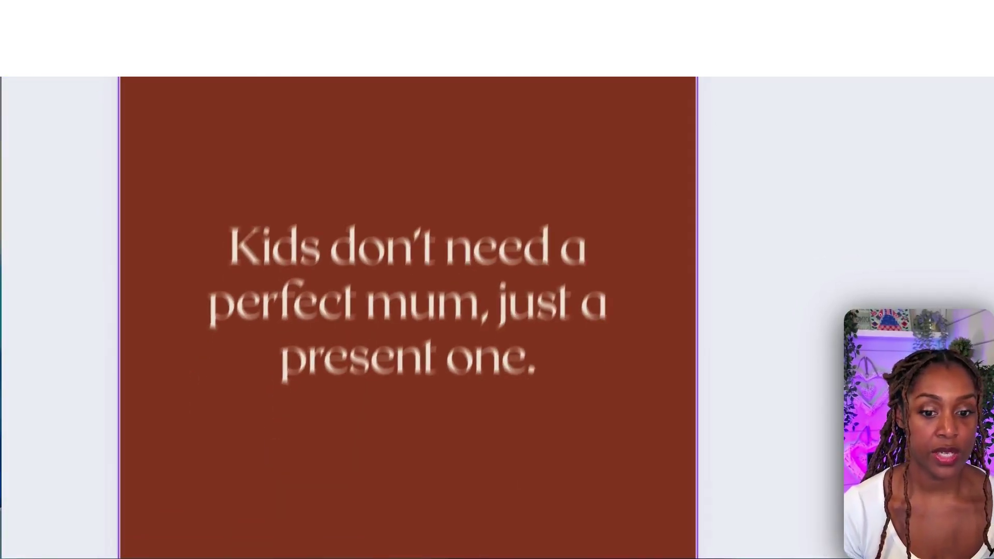
# Duplicate the page three times to make four quote pages.
pyautogui.click(478, 514)
pyautogui.click(522, 326)
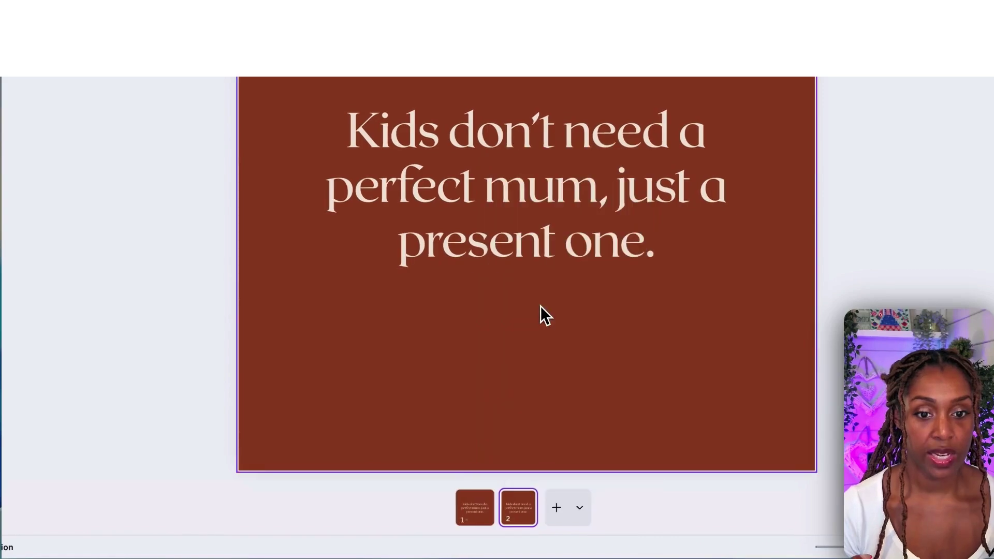
pyautogui.click(522, 498)
pyautogui.click(566, 326)
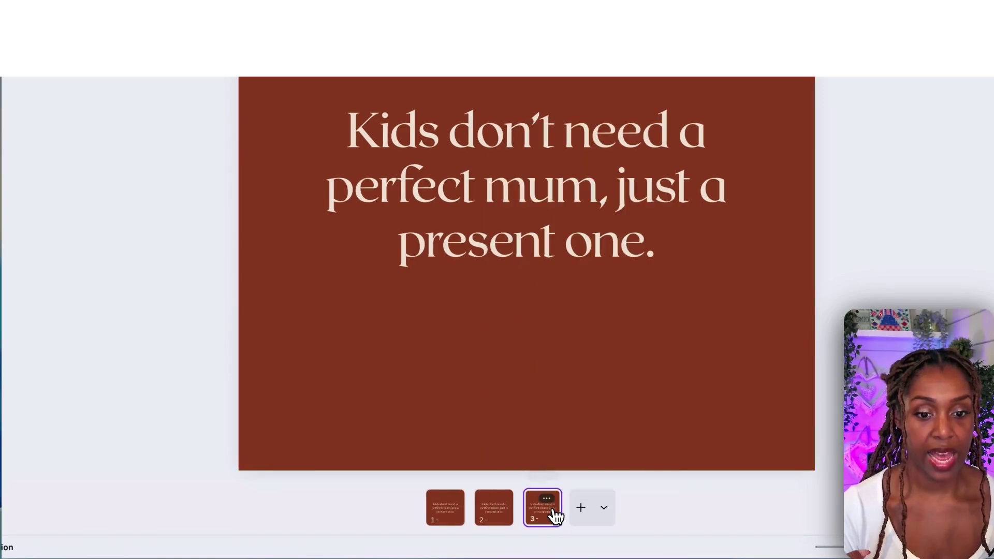
pyautogui.click(547, 498)
pyautogui.click(576, 283)
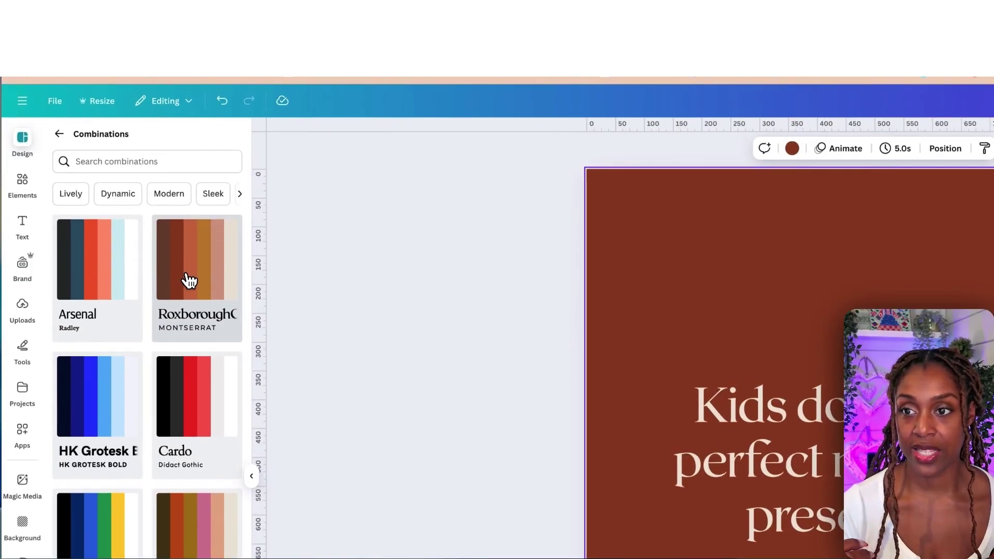
# Recolour pages 2, 3 and 4 in pink, mustard and cream combinations.
pyautogui.click(187, 279)
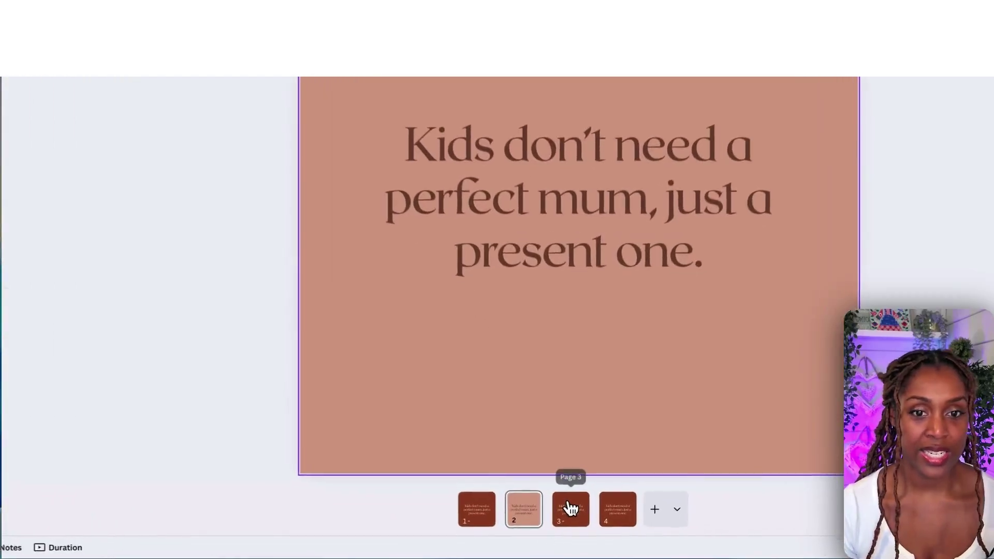
pyautogui.click(581, 524)
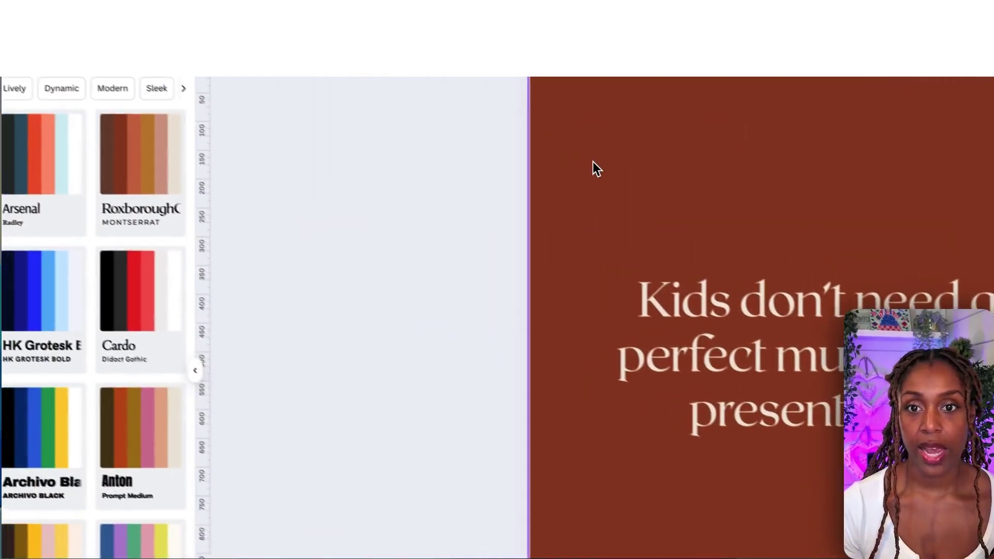
pyautogui.click(123, 188)
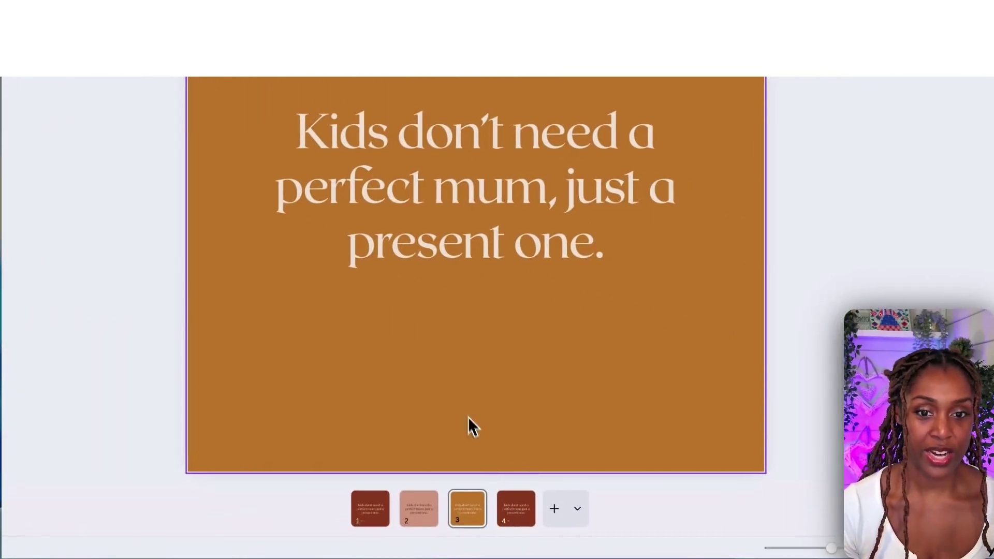
pyautogui.hotkey('ctrl', 'z')
pyautogui.click(119, 150)
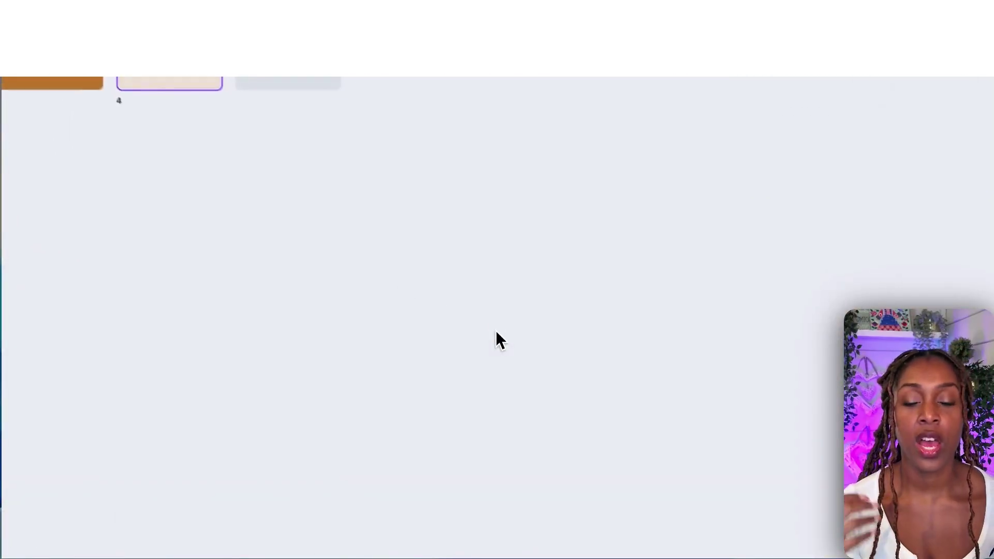
pyautogui.click(85, 241)
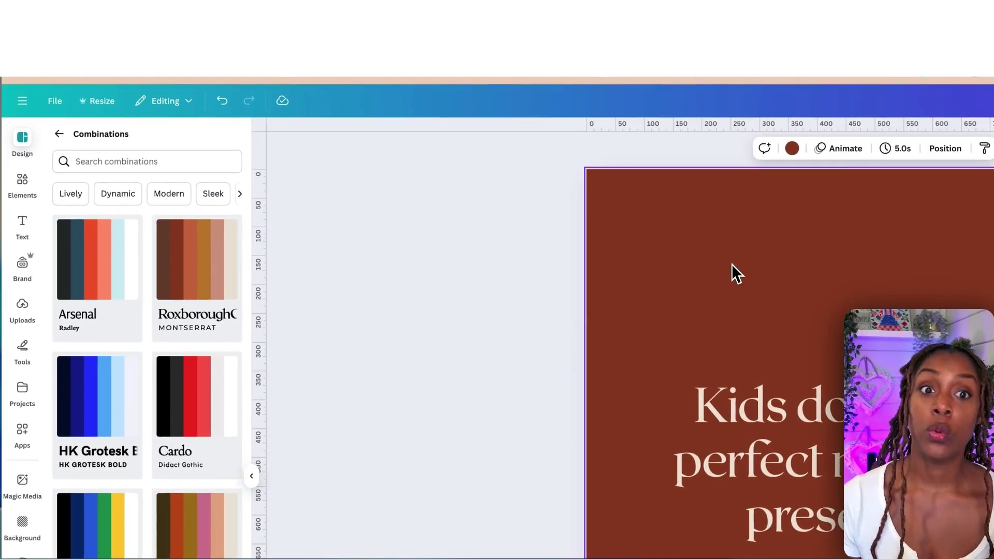
# Search free 'fall' graphics and place a tilted maple leaf at the top right of page 1.
pyautogui.press('Escape')
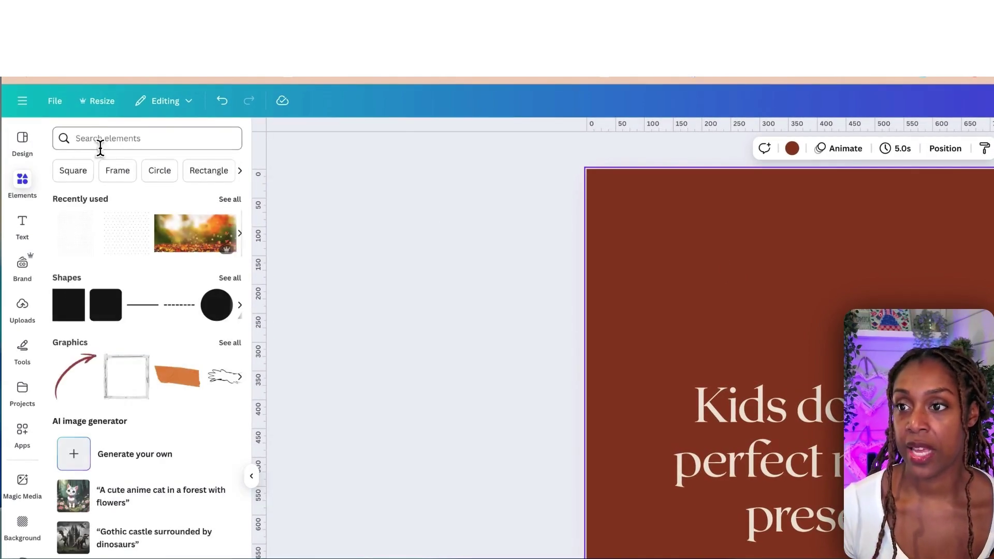
pyautogui.click(103, 139)
pyautogui.write('fall')
pyautogui.press('Return')
pyautogui.click(94, 165)
pyautogui.click(230, 133)
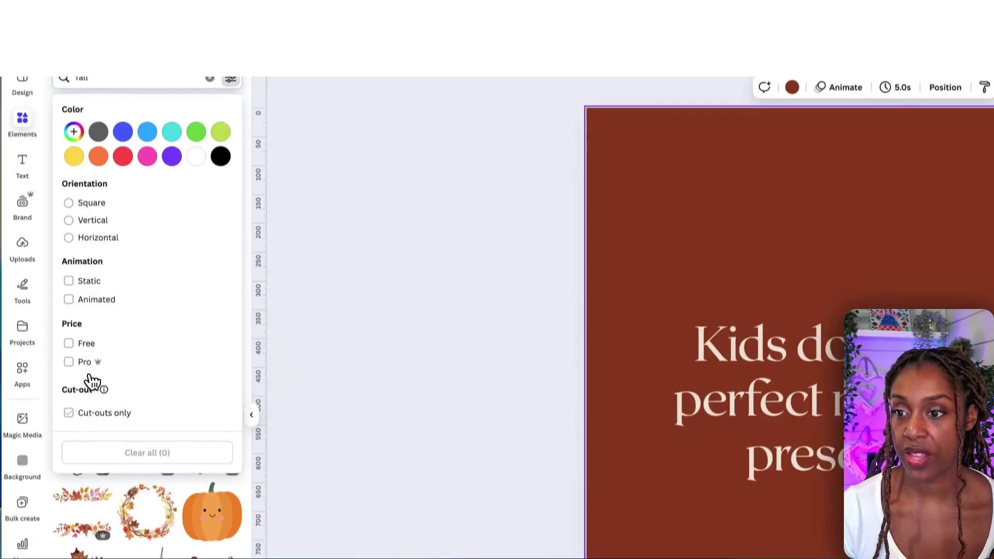
pyautogui.click(102, 398)
pyautogui.click(345, 329)
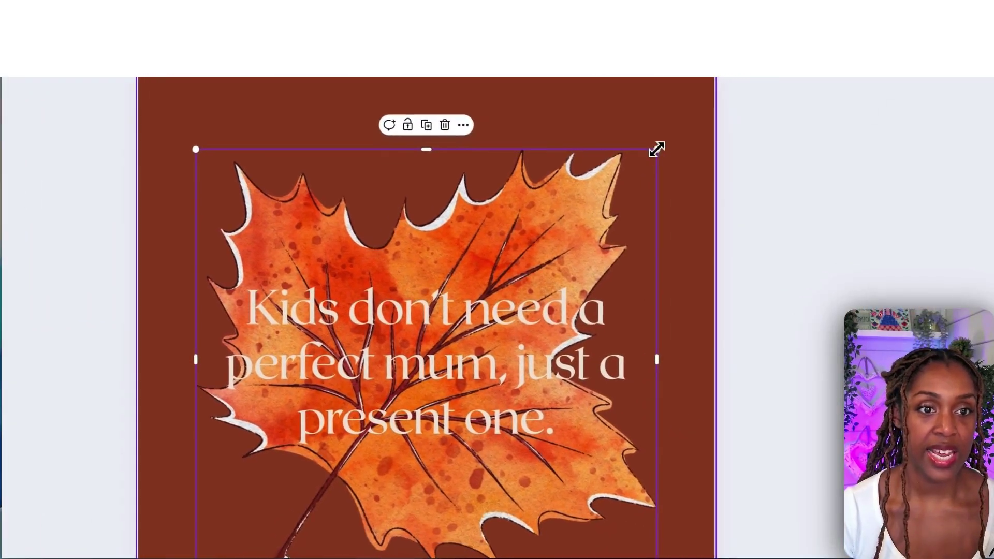
pyautogui.moveTo(654, 149); pyautogui.dragTo(378, 394)
pyautogui.moveTo(296, 494); pyautogui.dragTo(251, 539)
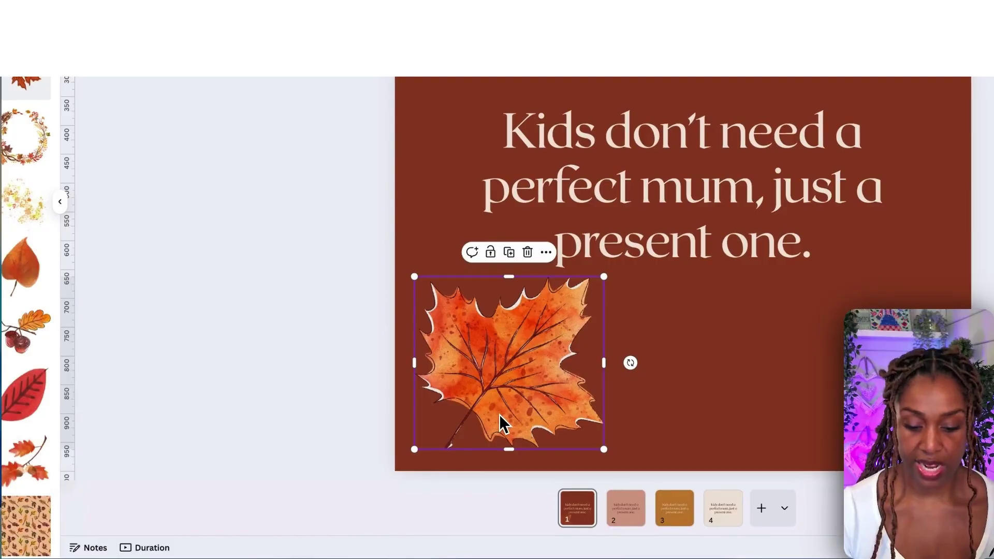
pyautogui.moveTo(499, 422); pyautogui.dragTo(869, 74)
pyautogui.moveTo(571, 325); pyautogui.dragTo(610, 266)
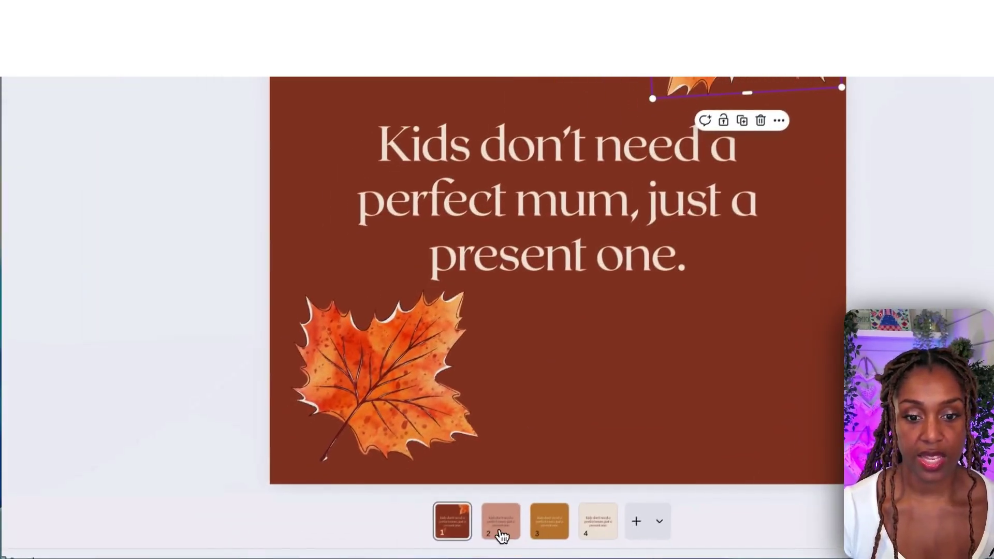
# Add two orange flower graphics to pink page 2, top-left and bottom-right.
pyautogui.click(500, 528)
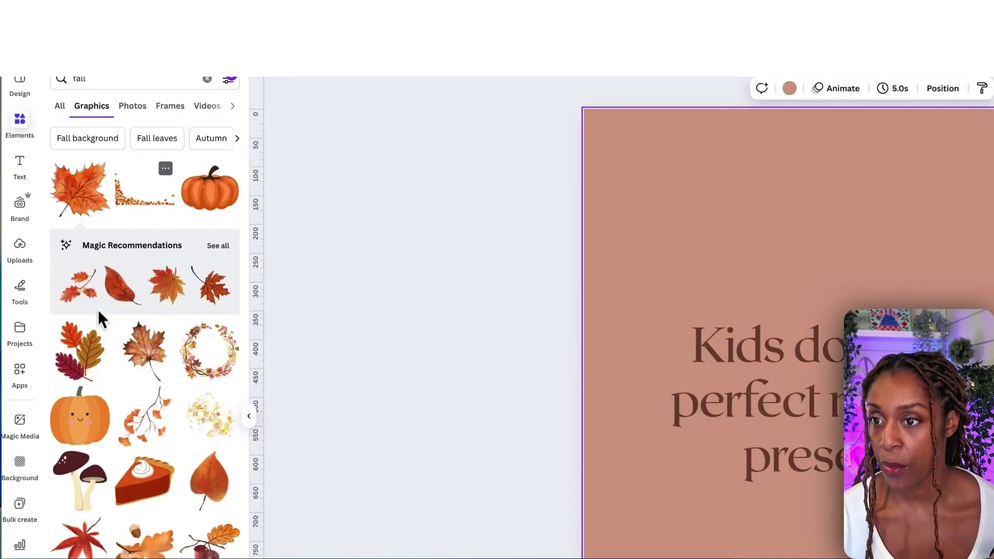
pyautogui.scroll(-3, 92, 393)
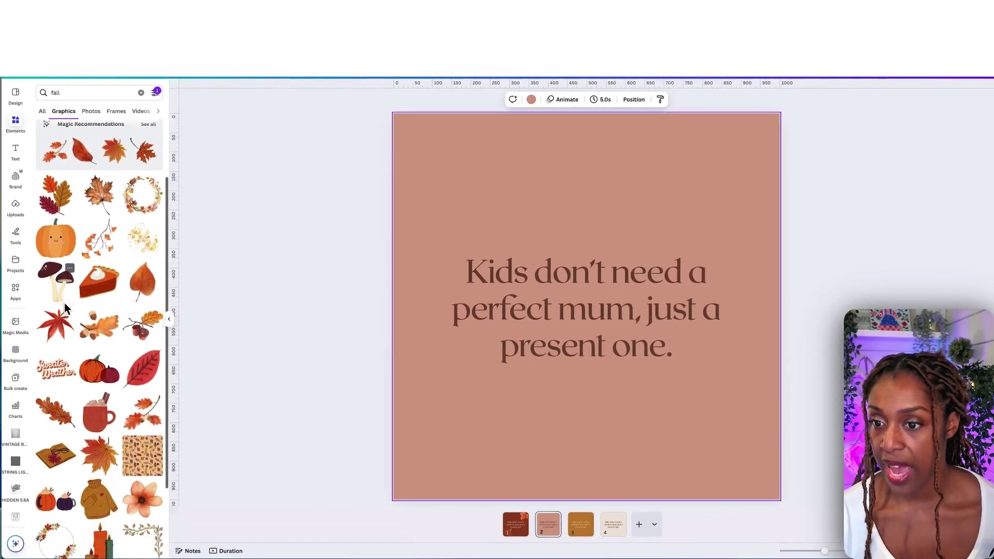
pyautogui.scroll(-2, 64, 303)
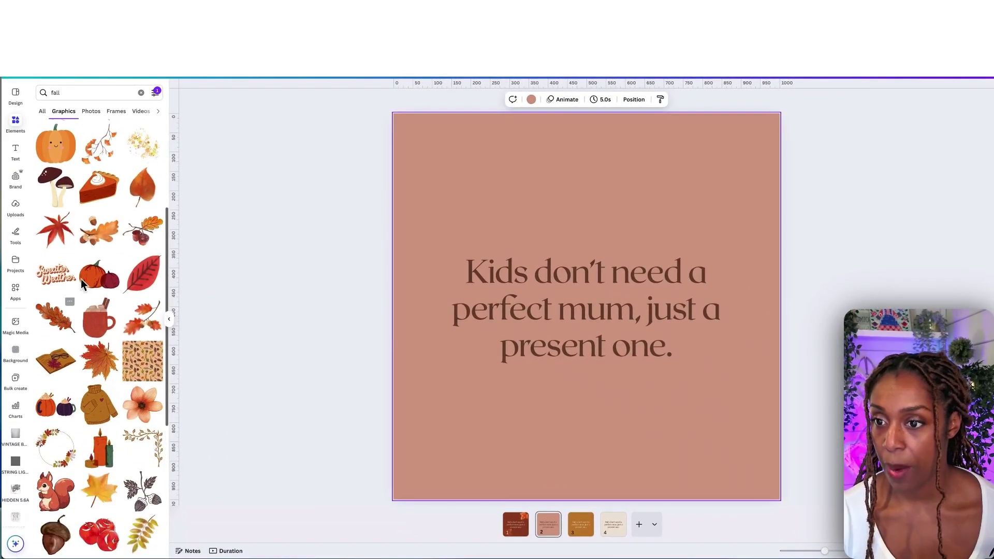
pyautogui.click(142, 403)
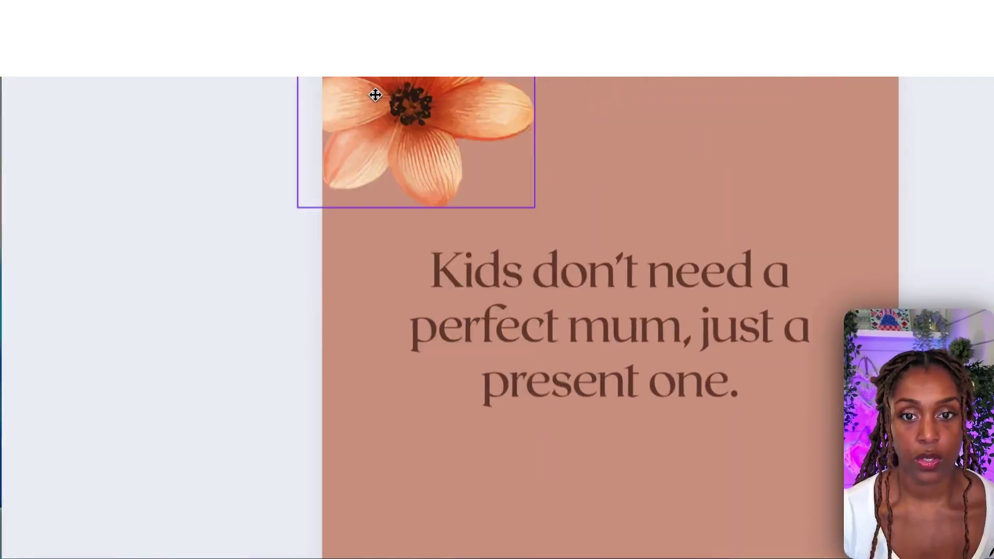
pyautogui.moveTo(374, 95); pyautogui.dragTo(382, 184)
pyautogui.press('super+v')
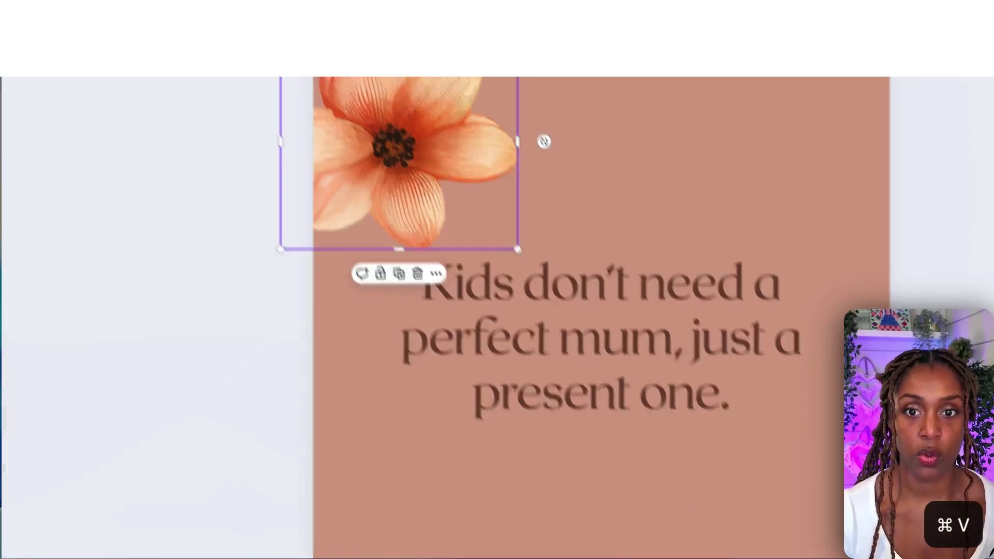
pyautogui.moveTo(533, 311); pyautogui.dragTo(513, 300)
pyautogui.moveTo(583, 386); pyautogui.dragTo(594, 385)
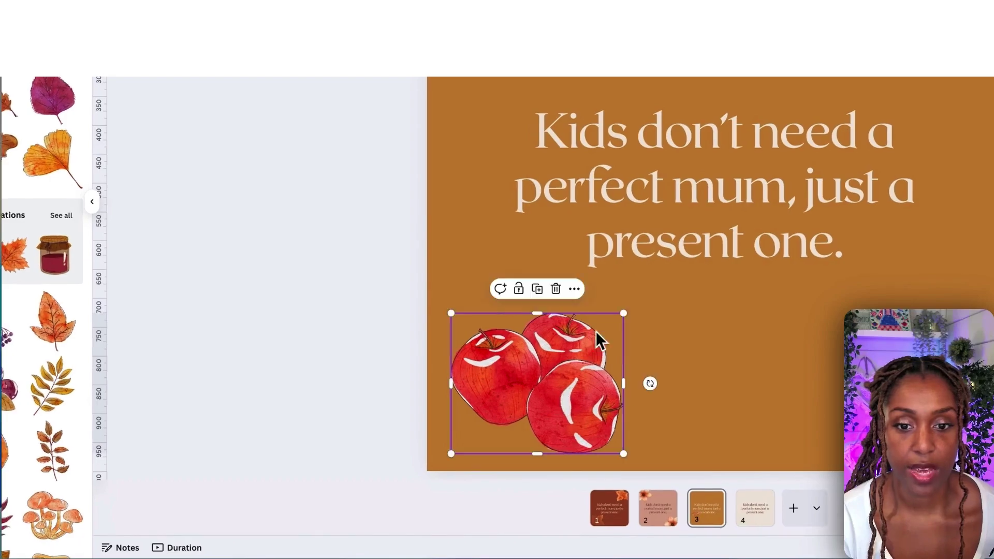
# Enlarge and tilt the apples sticker on page 3, add cranberries to page 4, and review all pages.
pyautogui.moveTo(624, 313); pyautogui.dragTo(664, 280)
pyautogui.moveTo(693, 369); pyautogui.dragTo(679, 353)
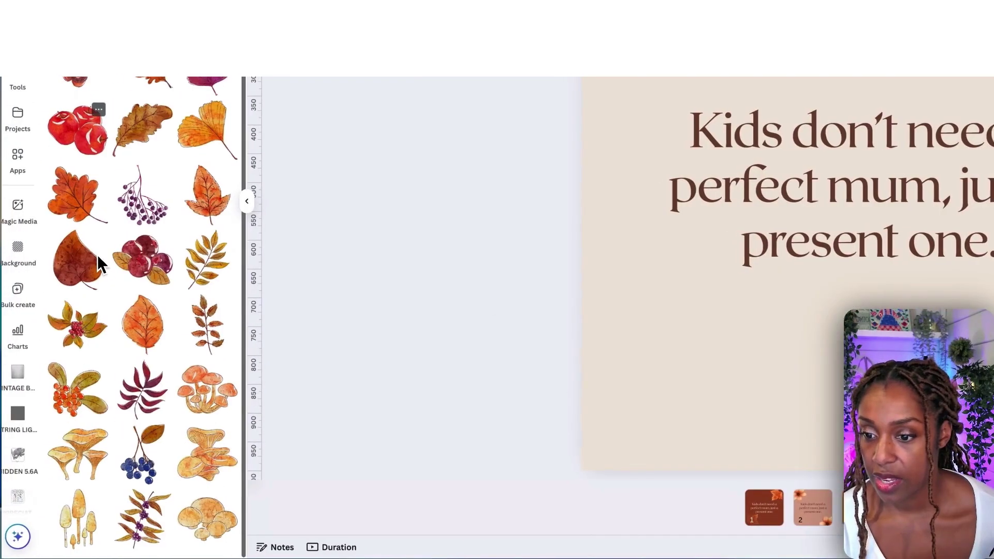
pyautogui.click(148, 259)
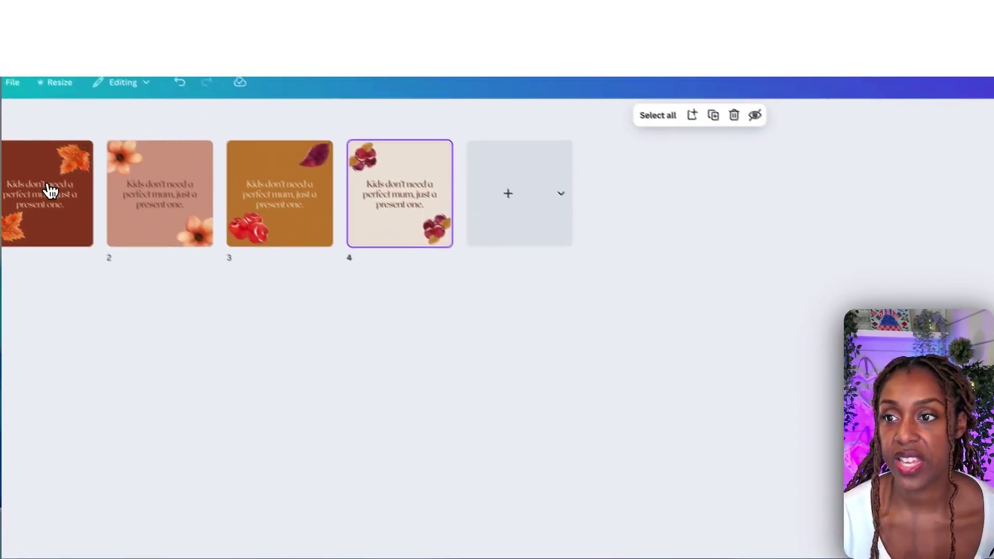
pyautogui.click(97, 221)
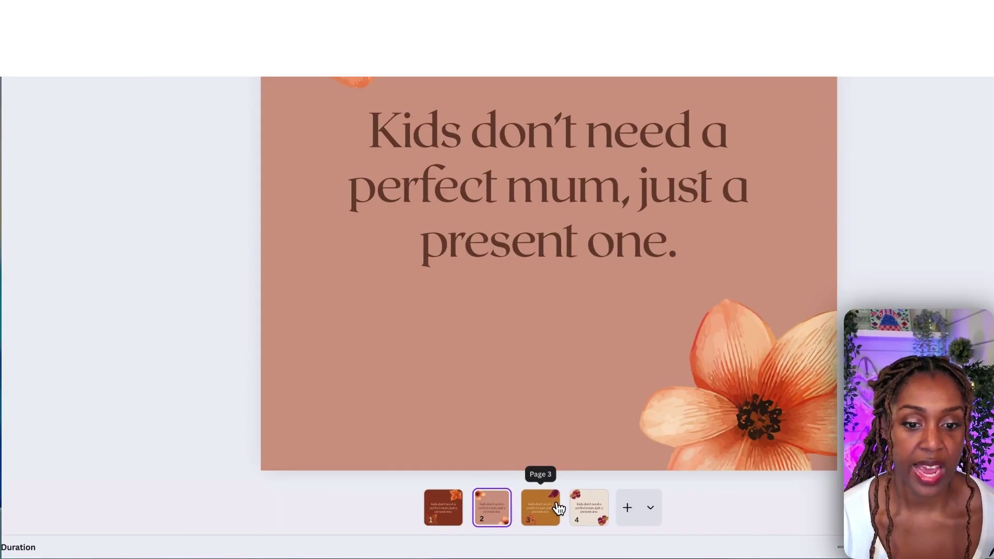
pyautogui.click(558, 508)
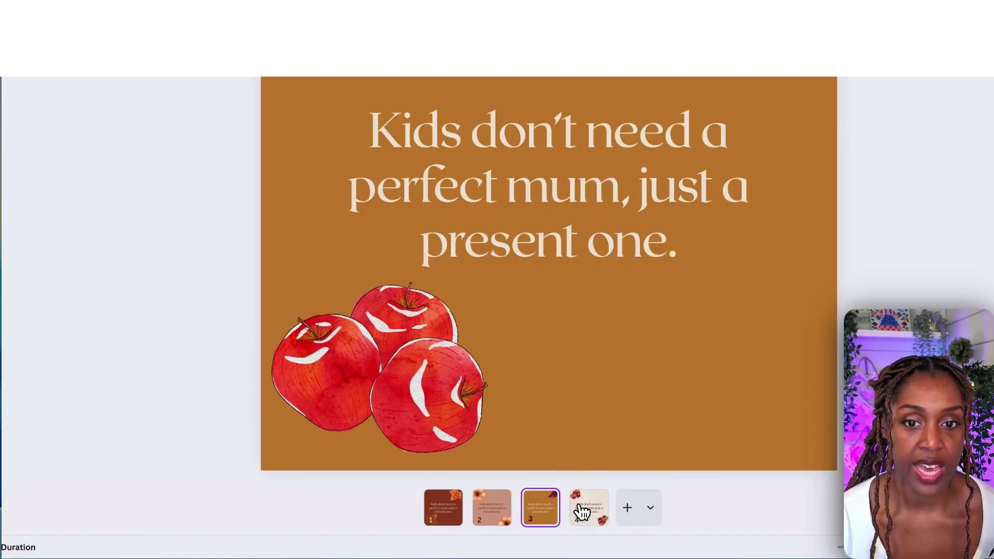
pyautogui.click(585, 511)
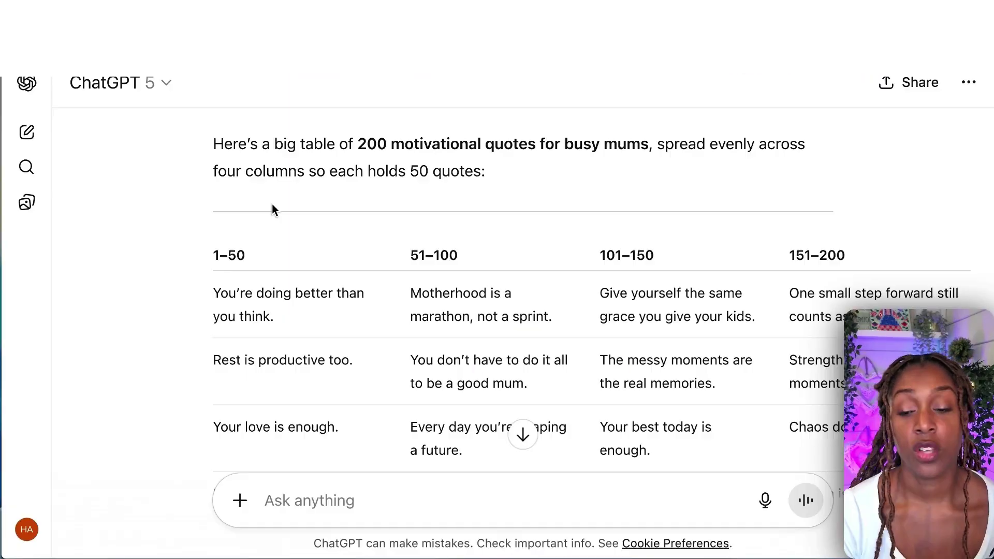
# Paste the ChatGPT quote table into cell A1 of the blank sheet.
pyautogui.scroll(-1, 273, 205)
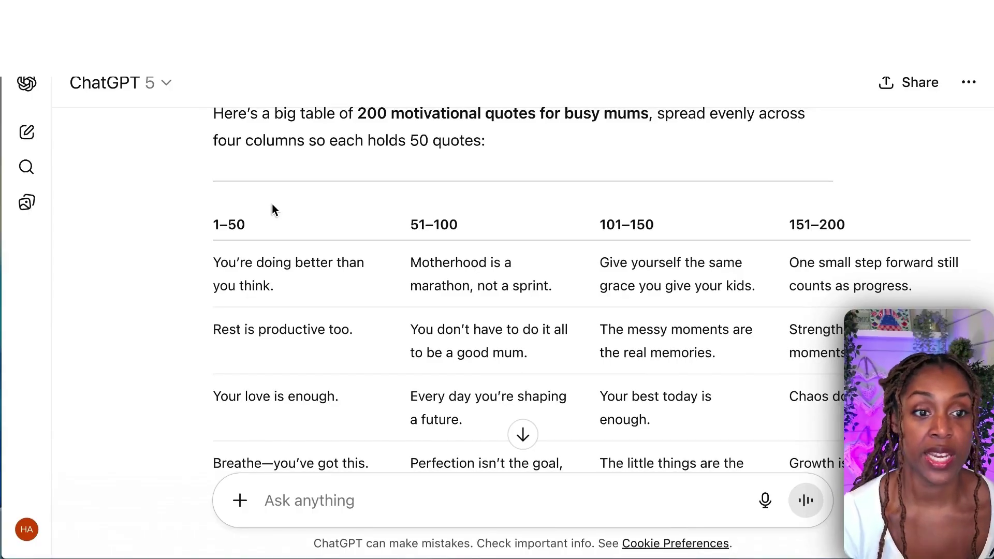
pyautogui.scroll(-1, 437, 217)
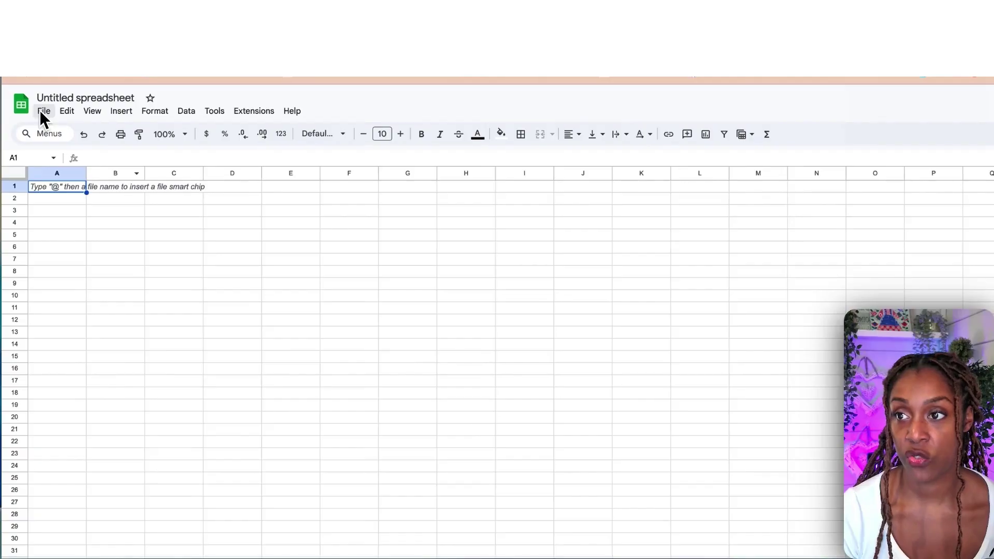
pyautogui.click(72, 308)
pyautogui.click(58, 185)
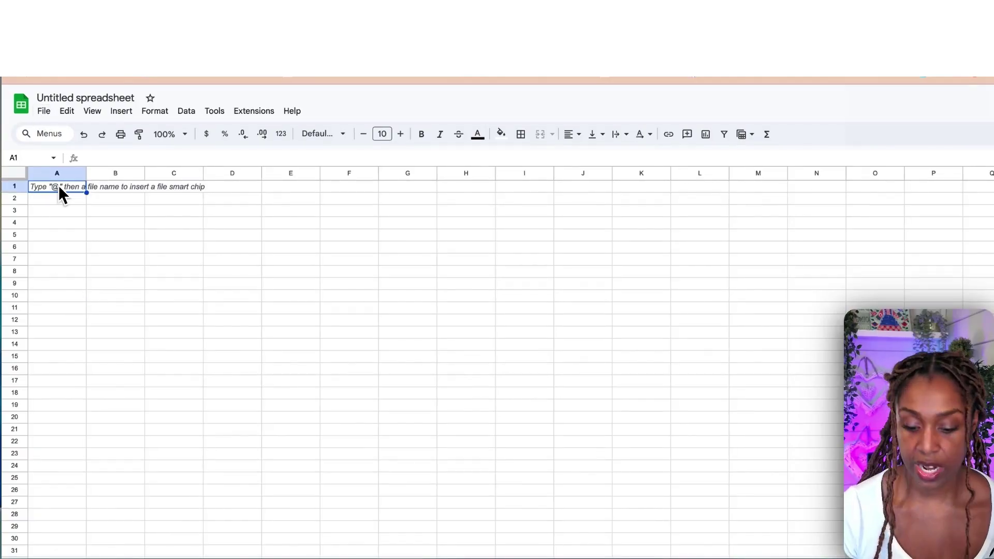
pyautogui.press('super+v')
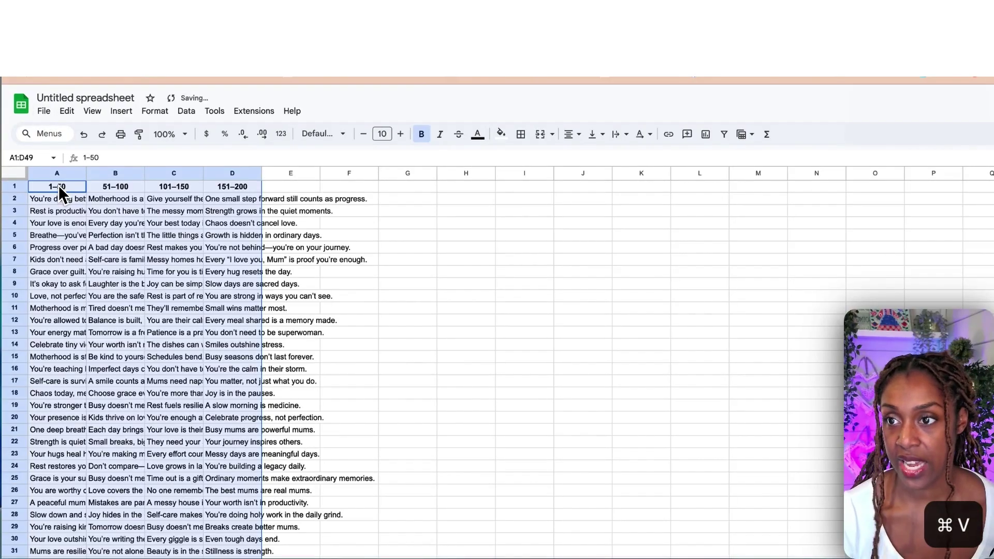
# Autofit columns A–D to their quotes and delete the 1–50 header row.
pyautogui.doubleClick(86, 173)
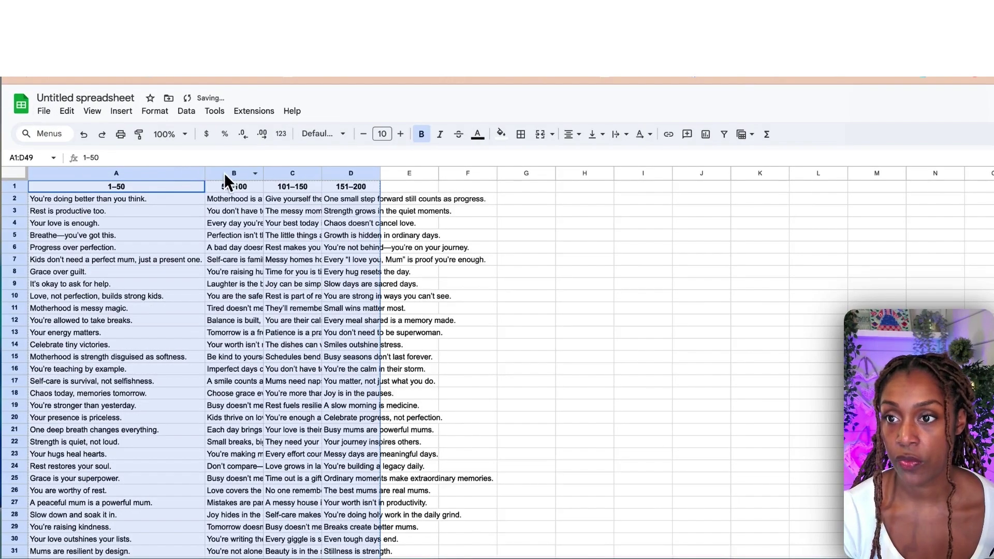
pyautogui.doubleClick(263, 173)
pyautogui.doubleClick(419, 173)
pyautogui.doubleClick(592, 173)
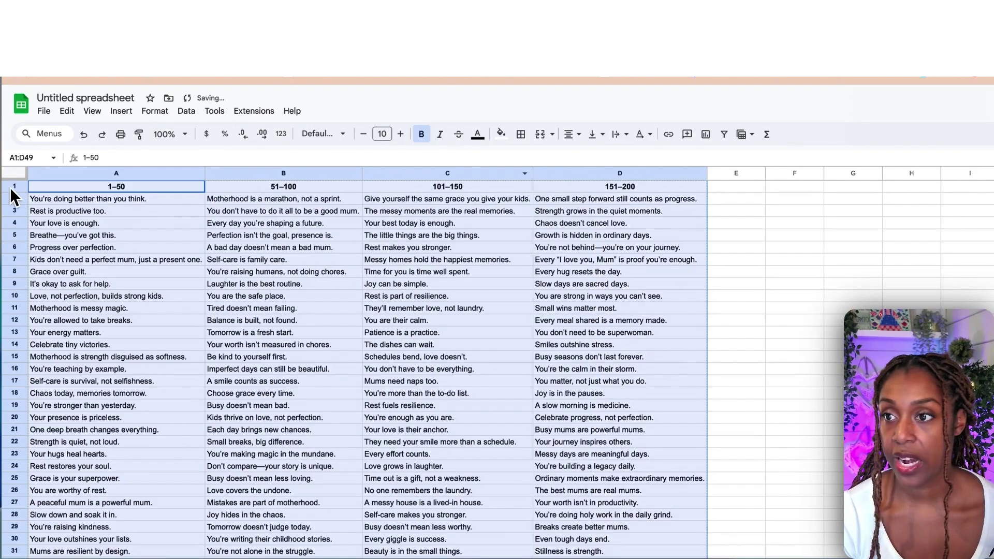
pyautogui.click(12, 184)
pyautogui.rightClick(13, 184)
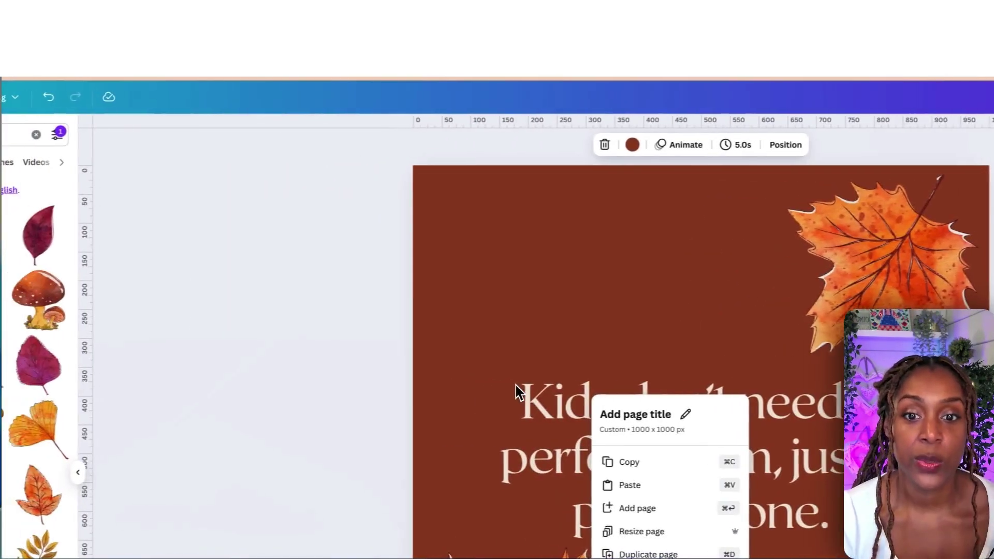
pyautogui.click(628, 418)
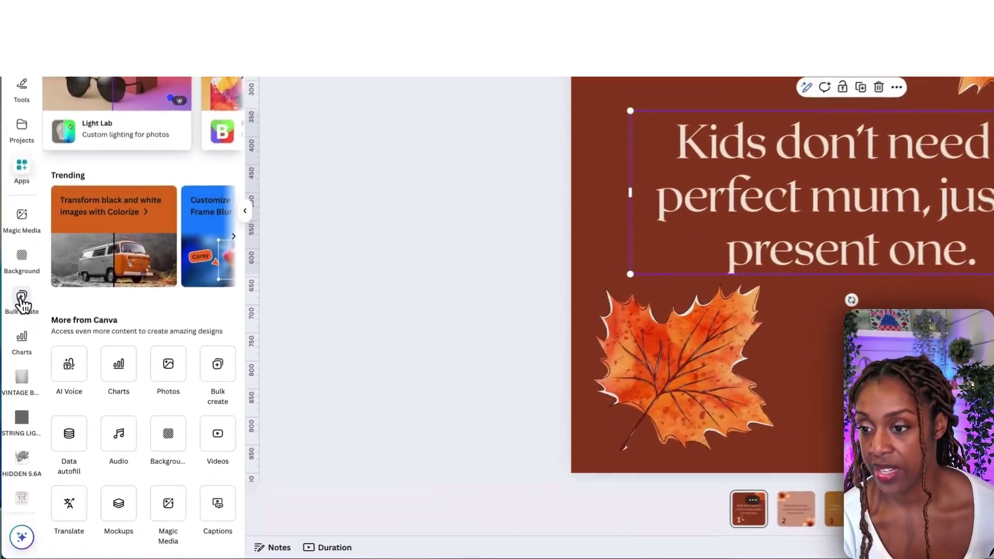
# Open Bulk create's manual data entry table and select the column A quotes in the spreadsheet.
pyautogui.click(15, 382)
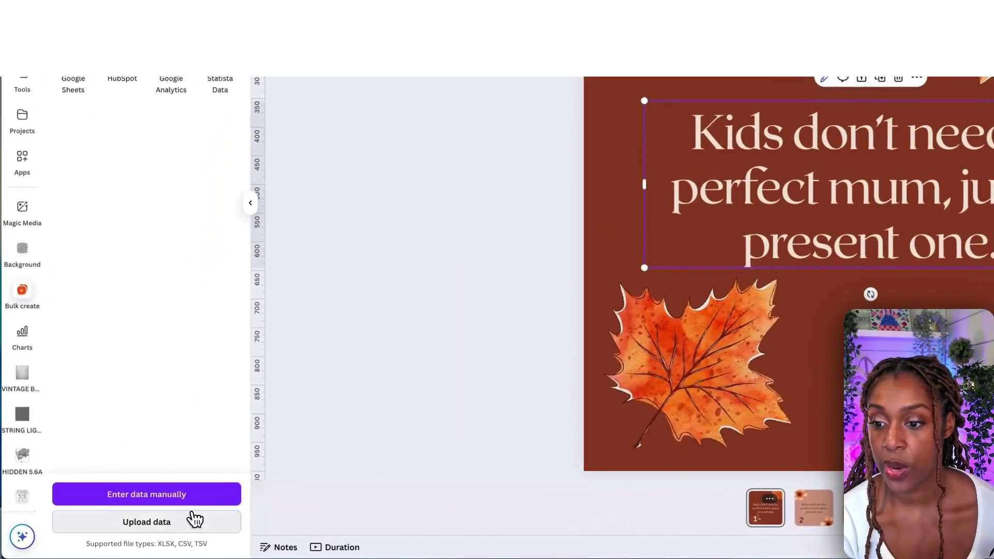
pyautogui.click(194, 495)
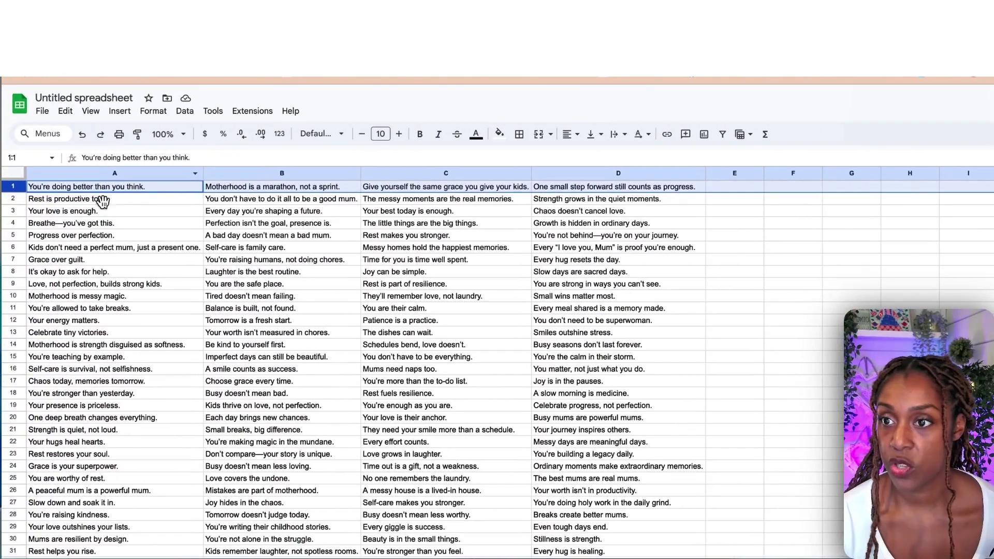
pyautogui.click(107, 198)
pyautogui.press('super+a')
# Paste the column A and B quotes into the Name and Email columns and add two more text columns.
pyautogui.press('super+c')
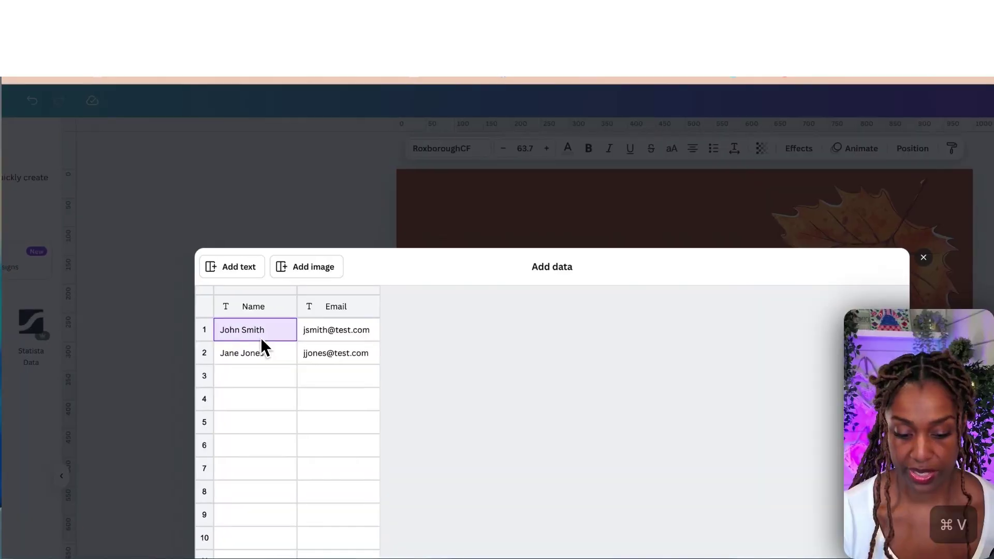
pyautogui.press('super+v')
pyautogui.press('Tab')
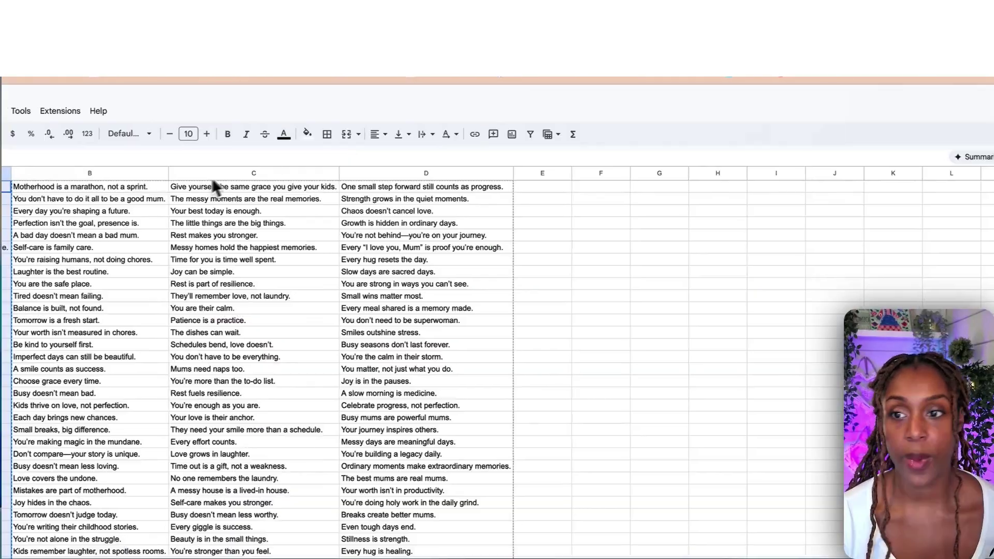
pyautogui.click(77, 187)
pyautogui.press('super+c')
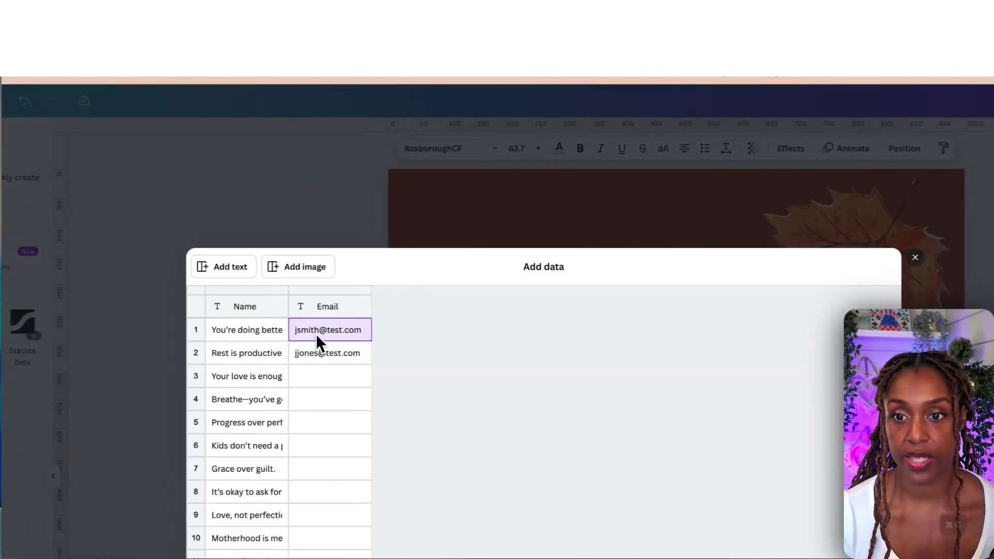
pyautogui.press('super+v')
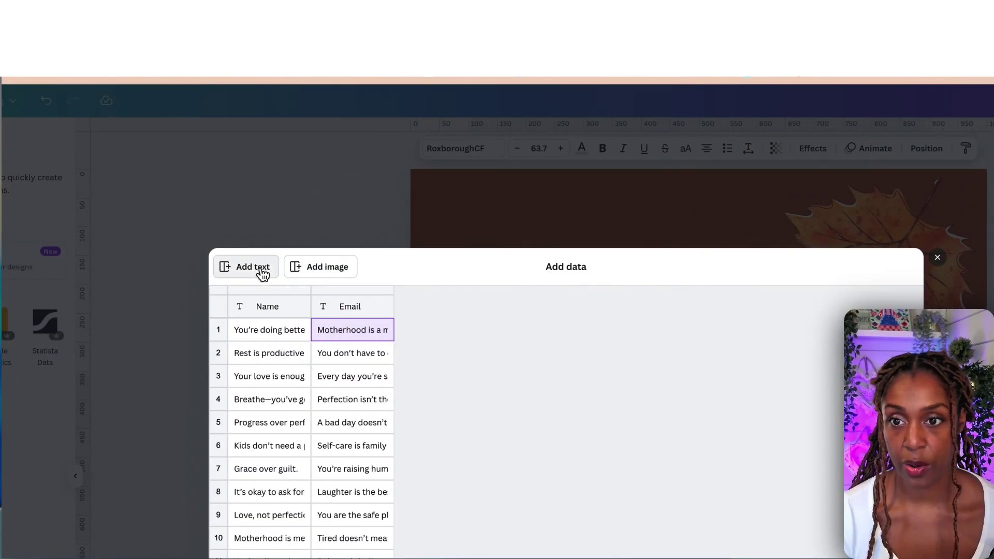
pyautogui.click(263, 272)
pyautogui.click(267, 278)
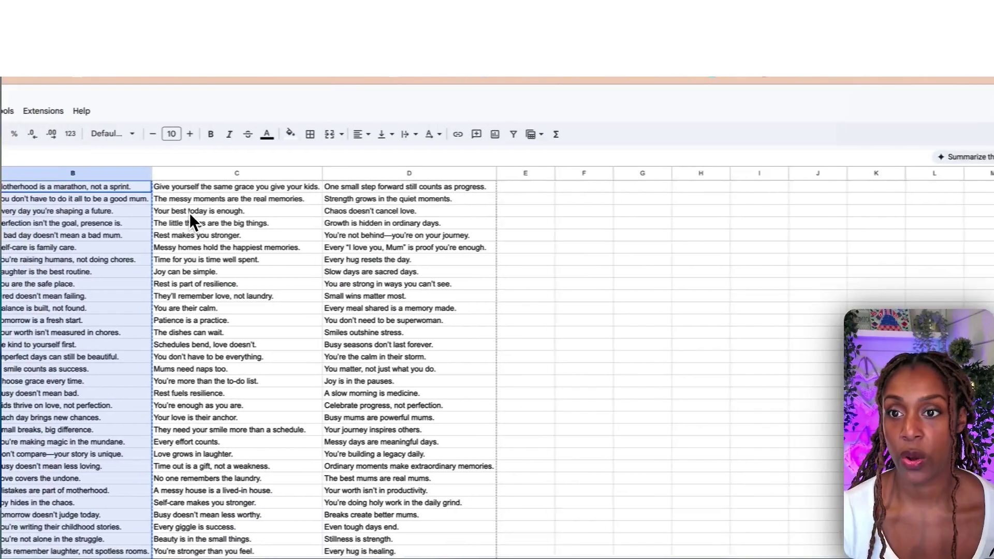
# Paste the column C and D quotes into the new columns and save the data table.
pyautogui.click(188, 186)
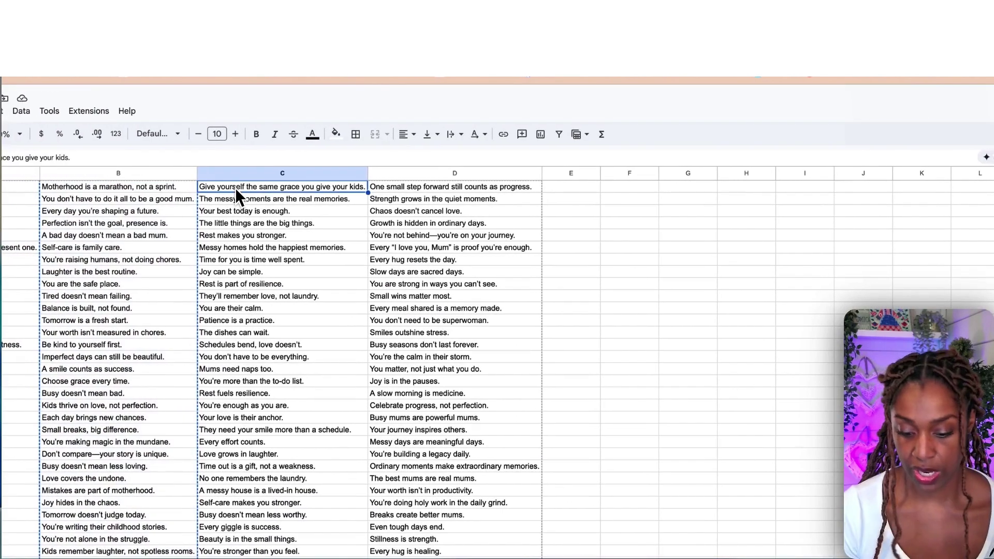
pyautogui.press('super+Down')
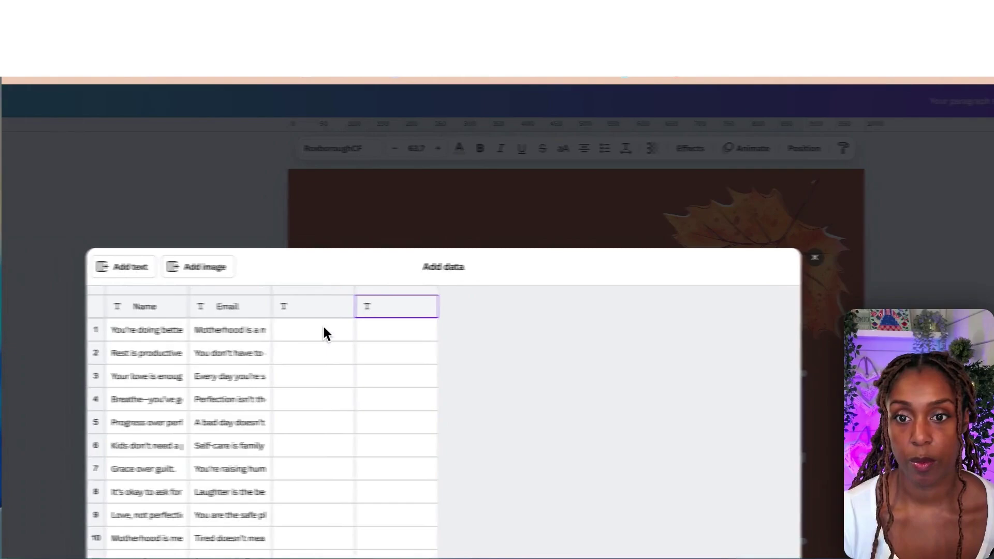
pyautogui.click(448, 328)
pyautogui.press('super+v')
pyautogui.click(293, 188)
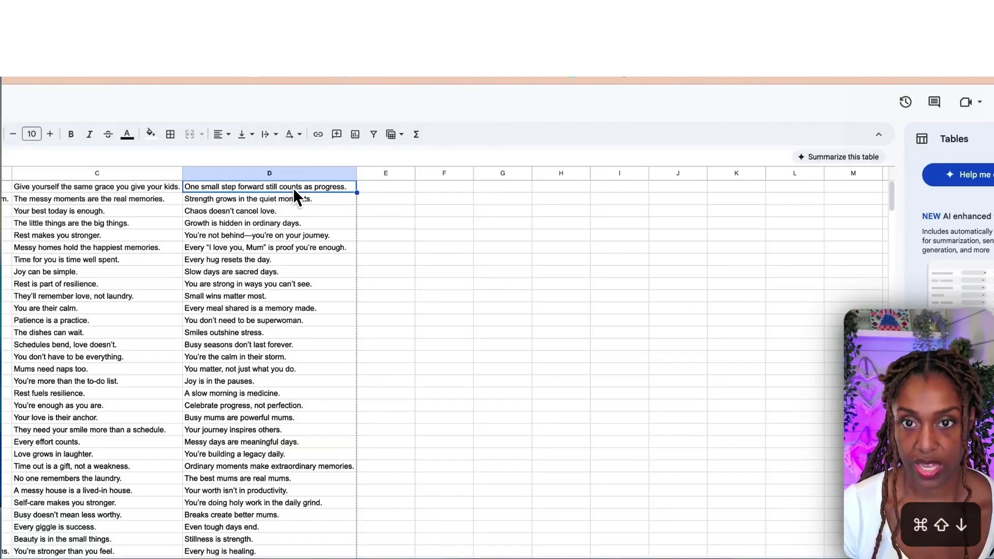
pyautogui.press('super+shift+Down')
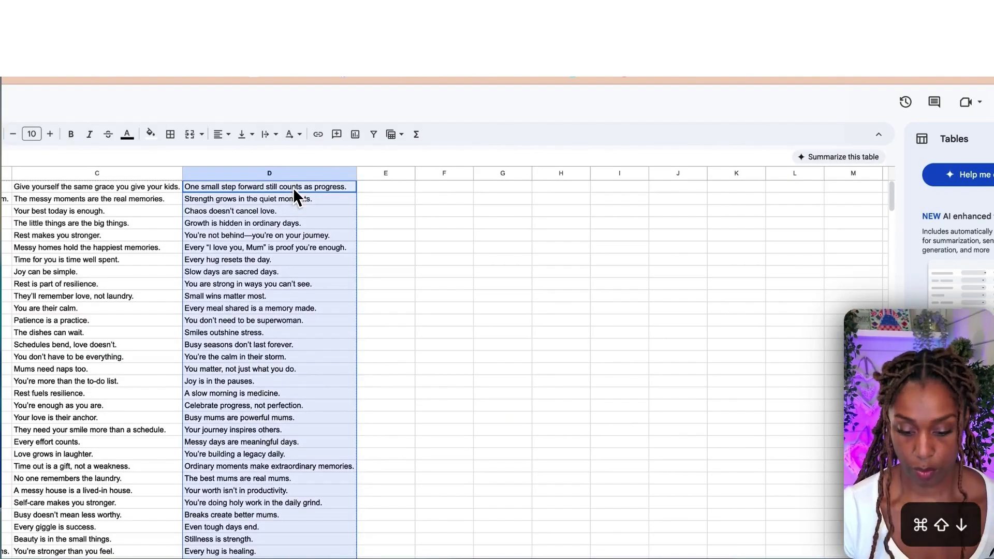
pyautogui.press('super+c')
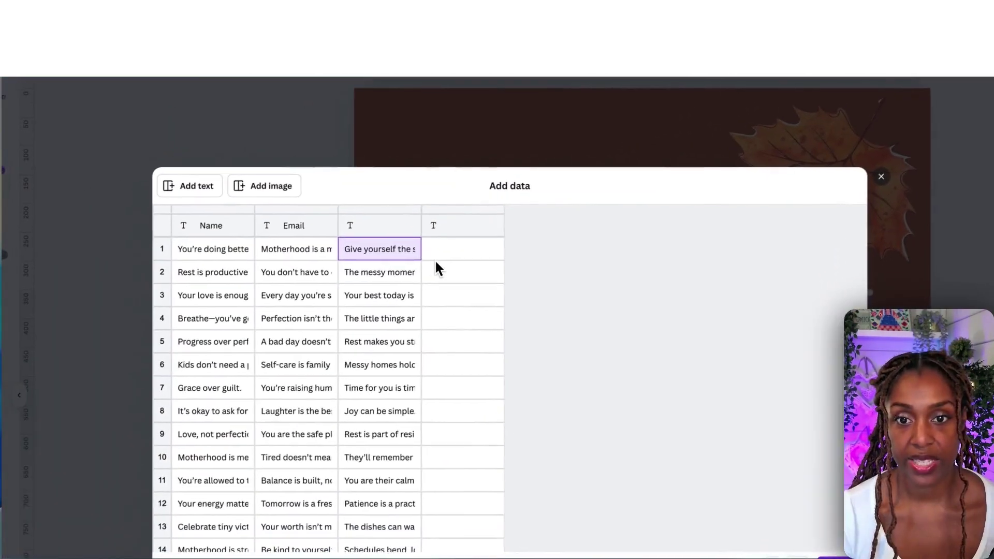
pyautogui.click(437, 254)
pyautogui.press('super+v')
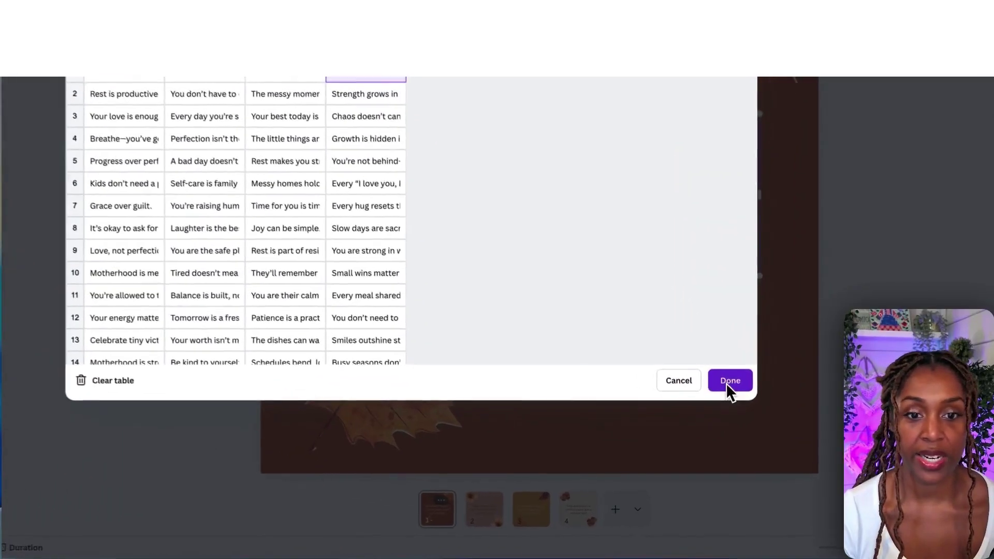
pyautogui.click(719, 435)
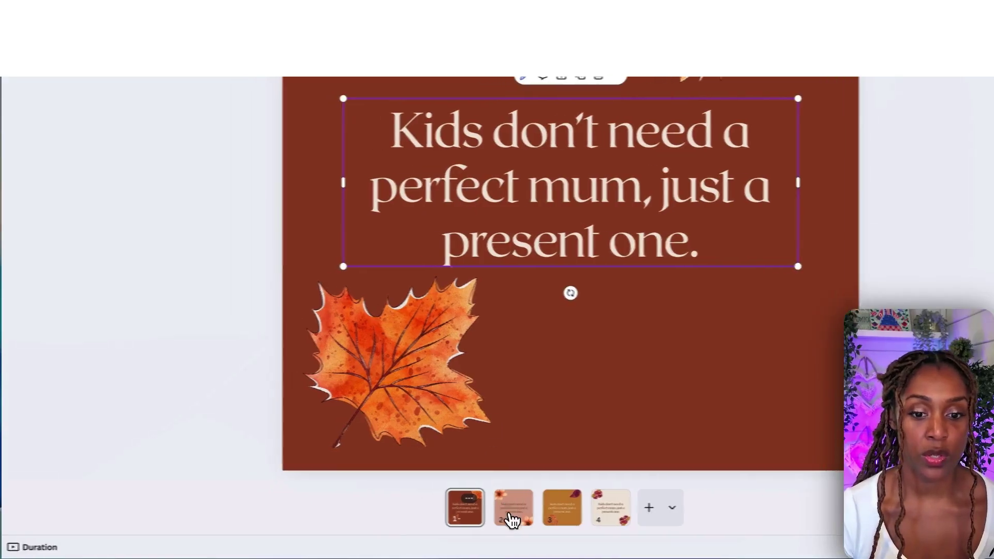
# Connect the page 1 quote to the Name field and the page 2 quote to Email.
pyautogui.click(478, 508)
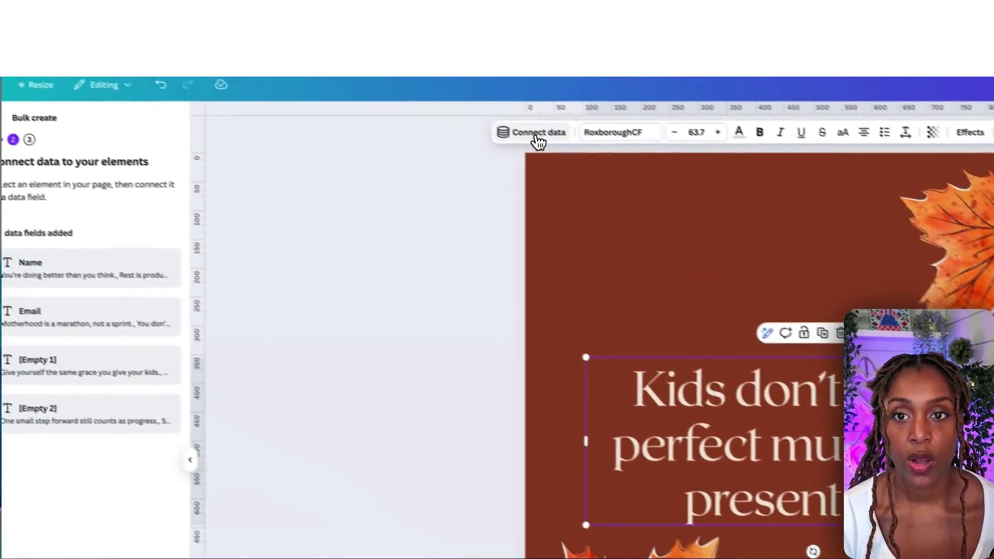
pyautogui.click(539, 132)
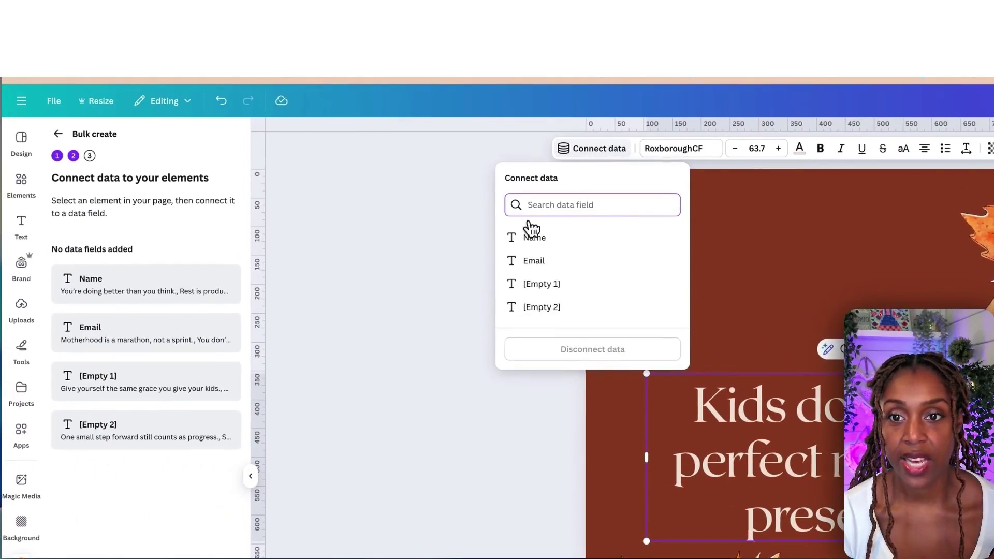
pyautogui.click(535, 237)
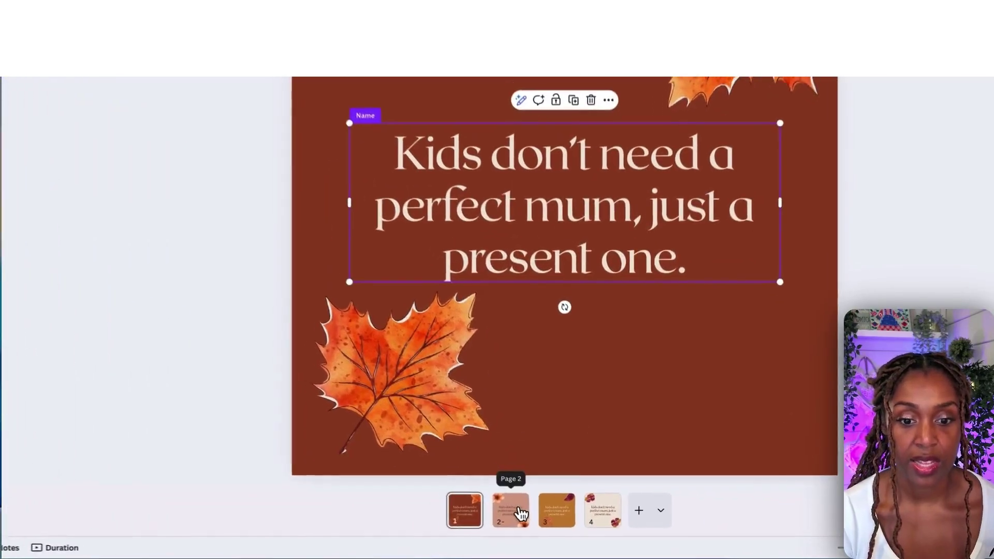
pyautogui.click(545, 525)
pyautogui.click(549, 317)
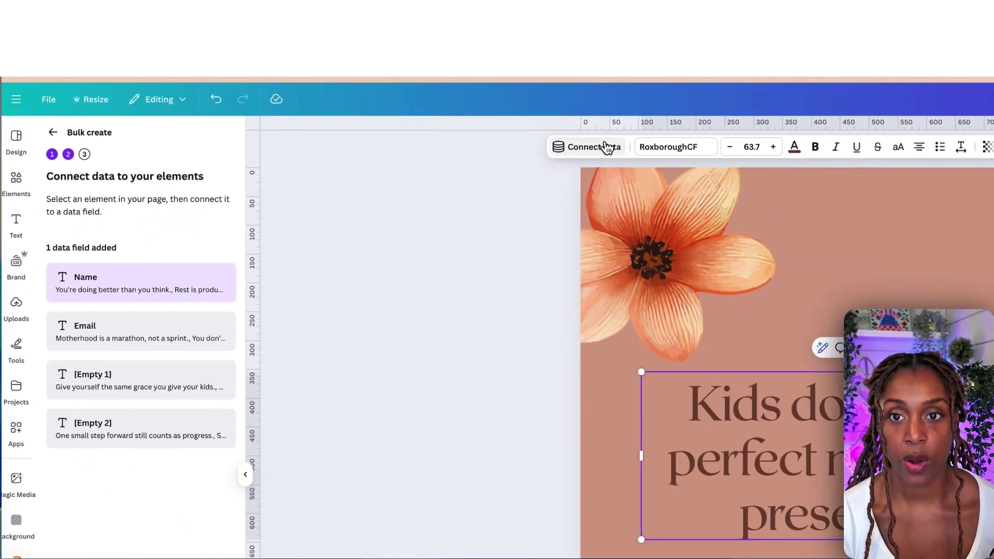
pyautogui.click(536, 131)
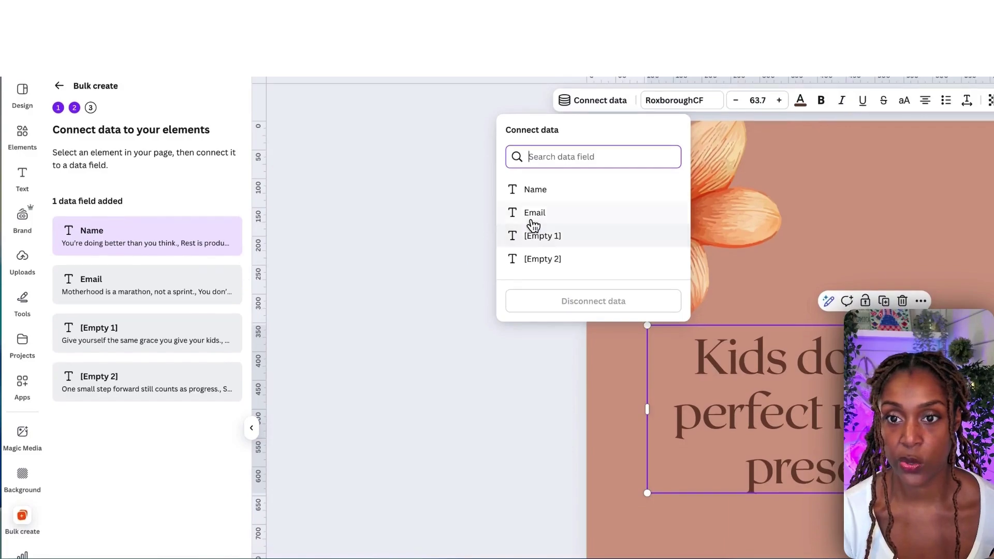
pyautogui.click(528, 222)
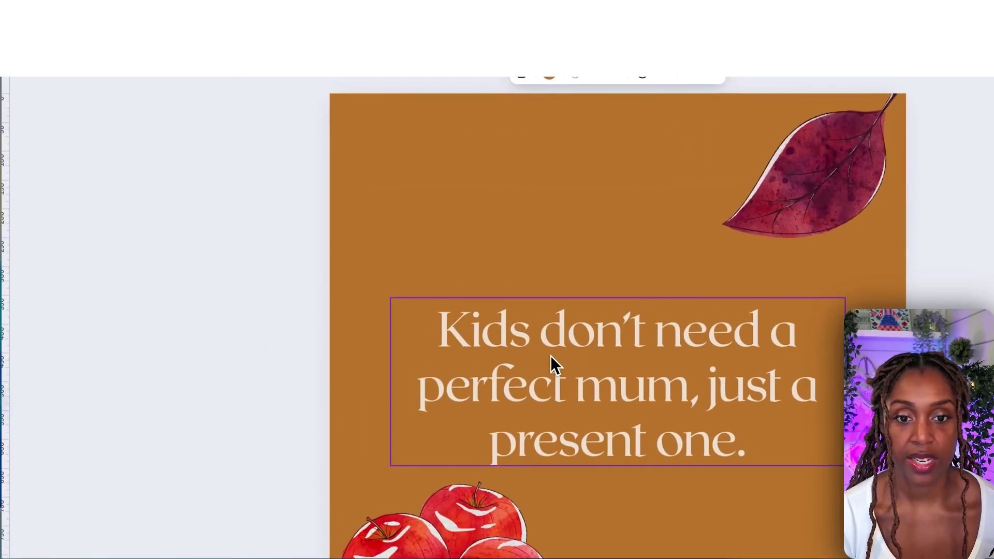
# Connect the page 3 quote to Empty 1 and page 4 to Empty 2, then view advanced options.
pyautogui.click(551, 356)
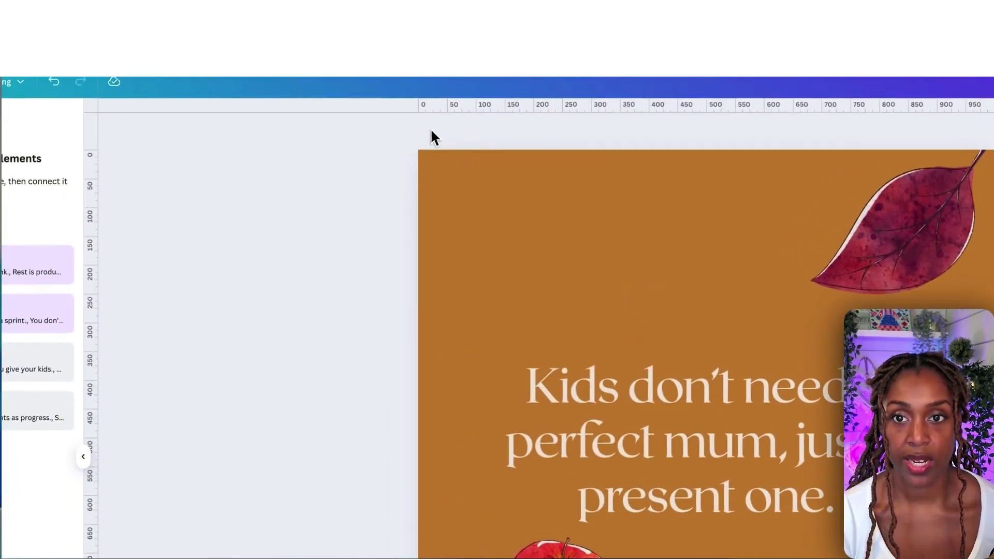
pyautogui.click(544, 383)
pyautogui.click(428, 124)
pyautogui.click(383, 270)
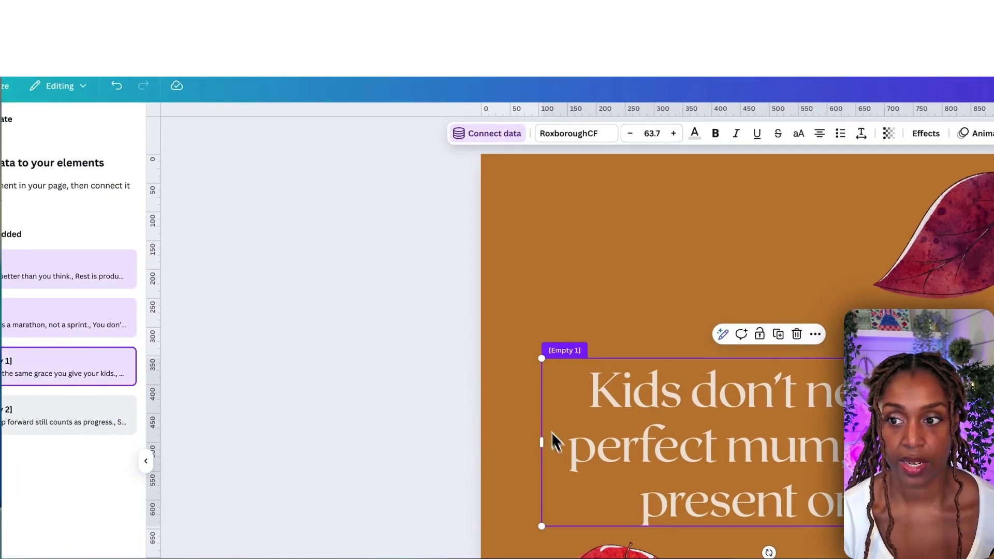
pyautogui.click(544, 514)
pyautogui.click(510, 328)
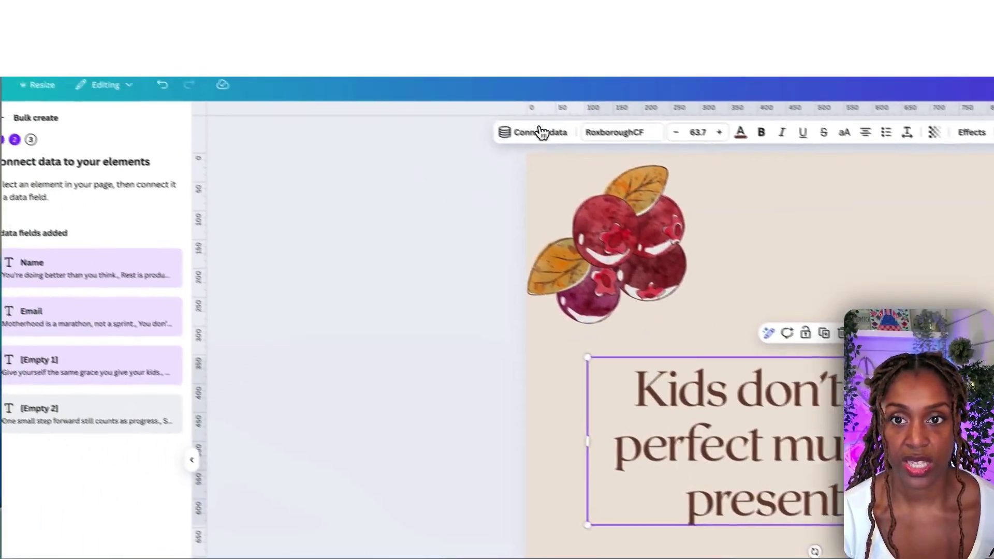
pyautogui.click(533, 129)
pyautogui.click(516, 294)
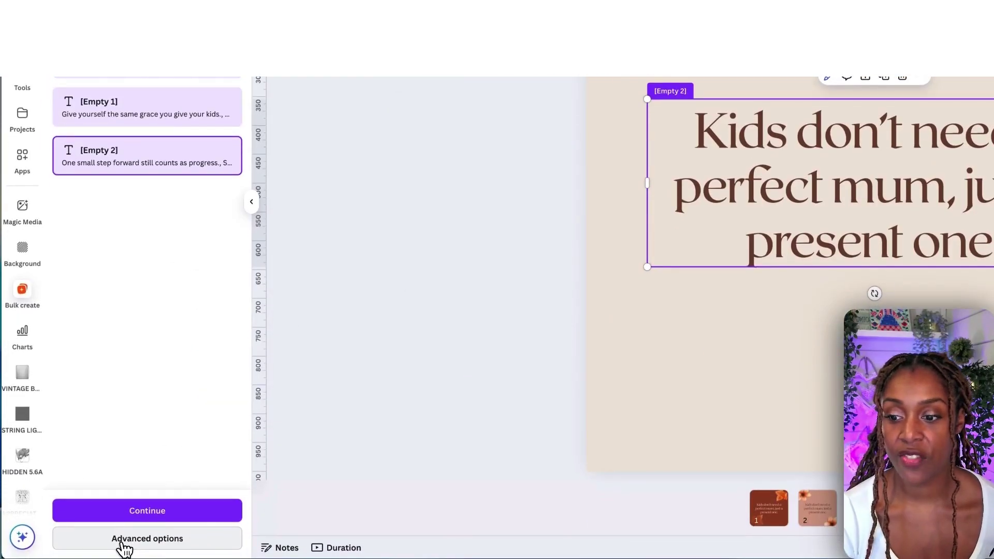
pyautogui.click(124, 543)
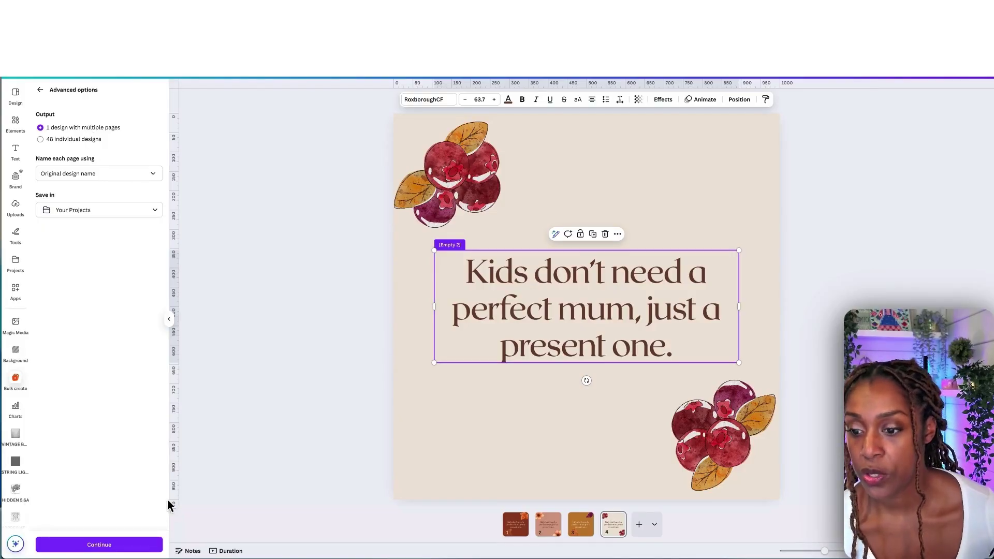
# Generate the 48 designs, open the 192-page result, and download all pages as PNG.
pyautogui.click(150, 543)
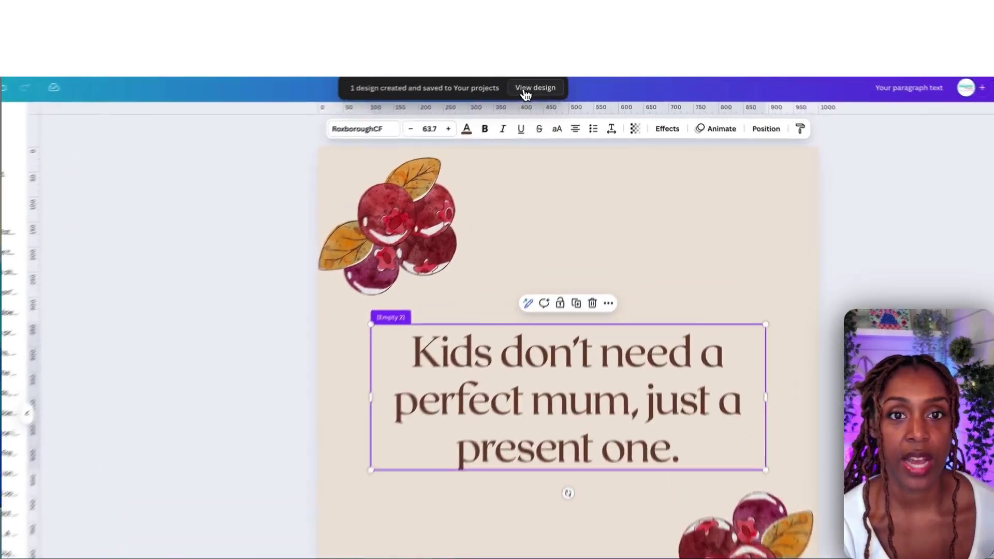
pyautogui.click(524, 92)
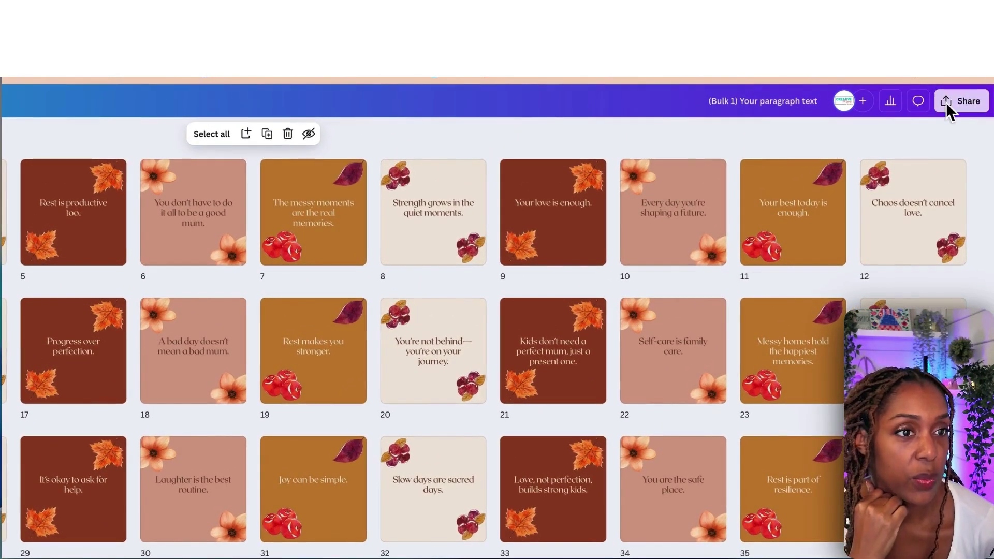
pyautogui.click(952, 102)
pyautogui.click(785, 342)
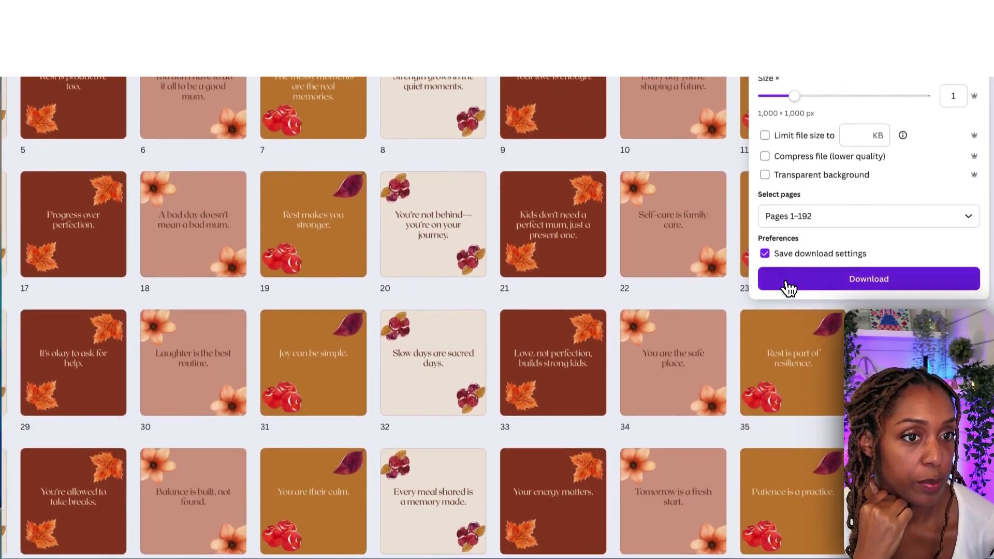
pyautogui.click(790, 404)
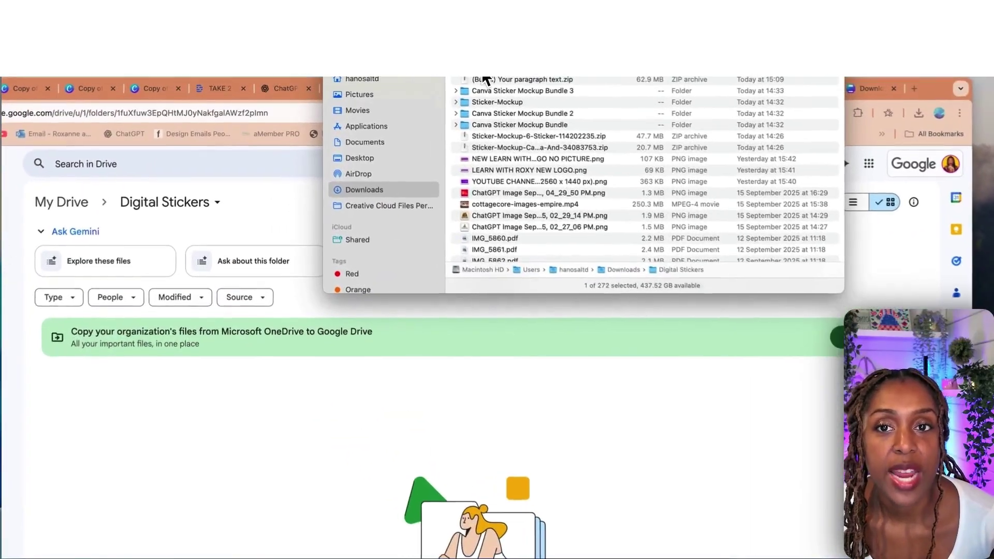
# Compress the Digital Stickers folder into Digital Stickers.zip in Finder.
pyautogui.rightClick(491, 79)
pyautogui.click(509, 139)
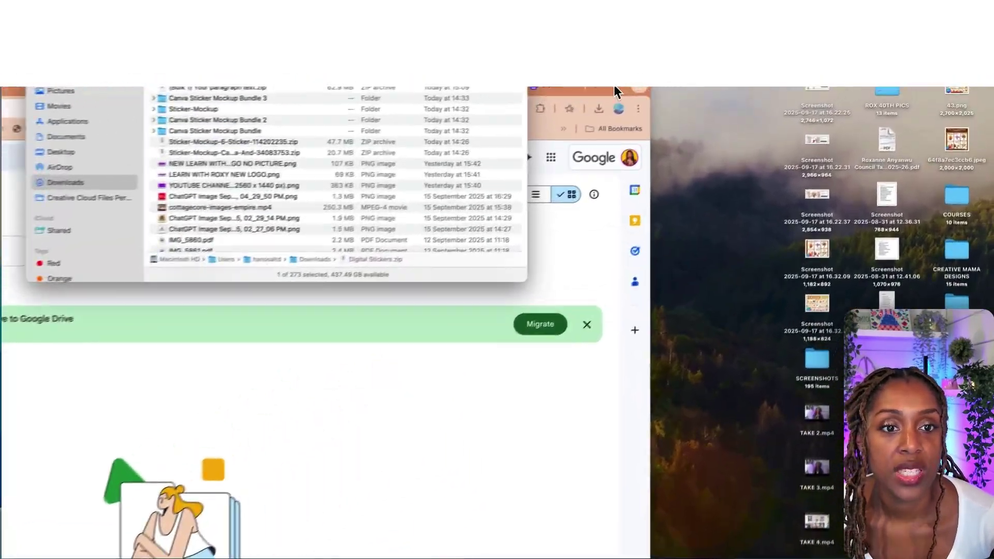
pyautogui.click(744, 66)
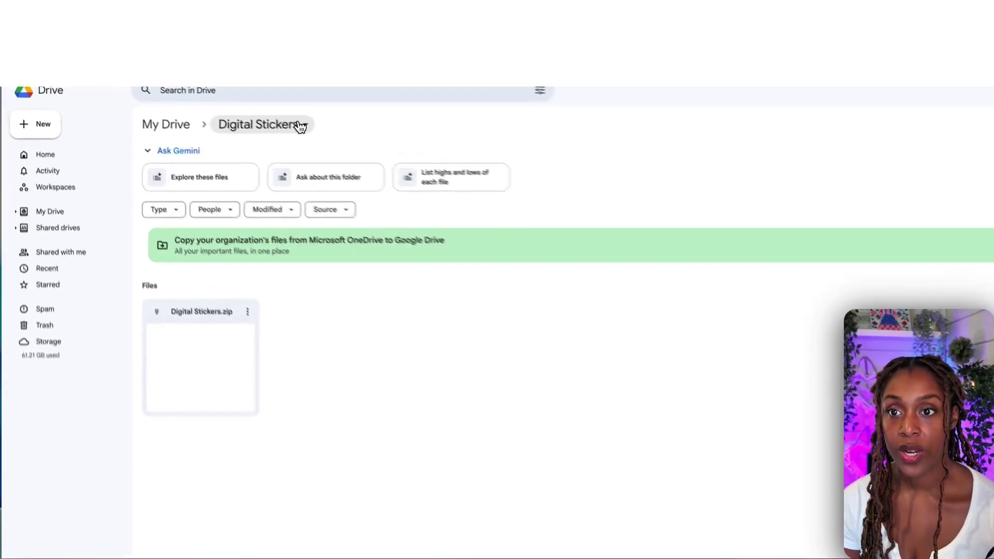
# Share the Digital Stickers Drive folder so anyone with the link can view, and copy the link.
pyautogui.click(300, 125)
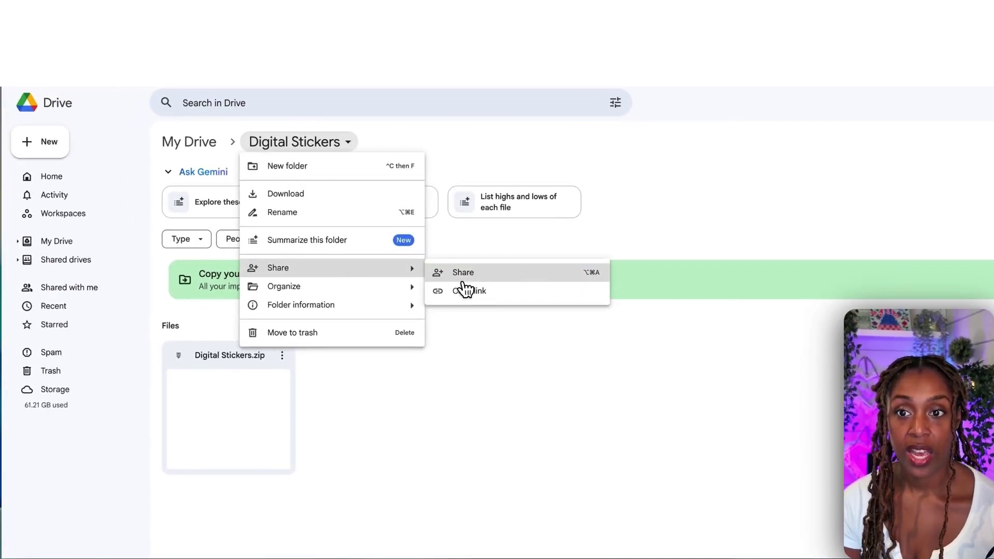
pyautogui.click(467, 279)
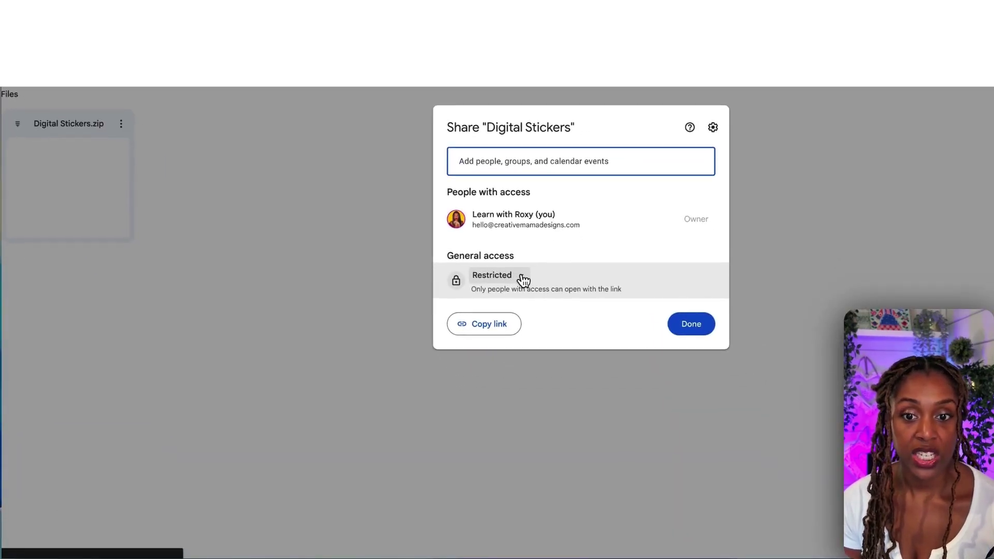
pyautogui.click(683, 509)
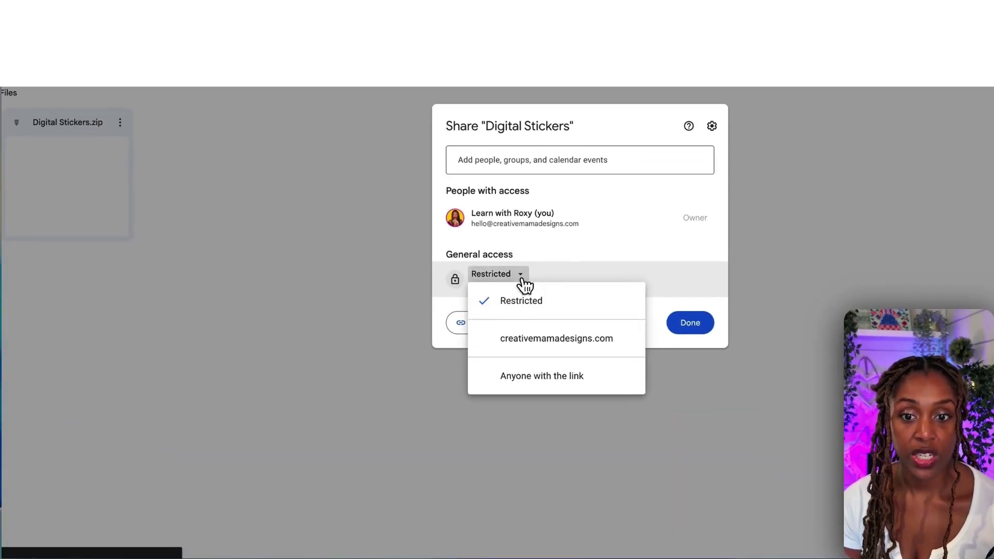
pyautogui.click(538, 376)
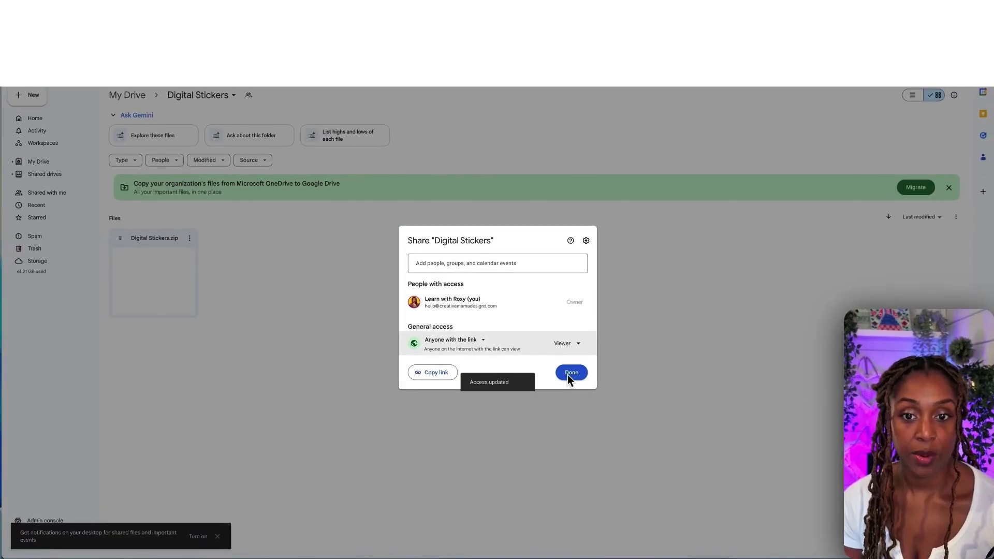
pyautogui.click(443, 373)
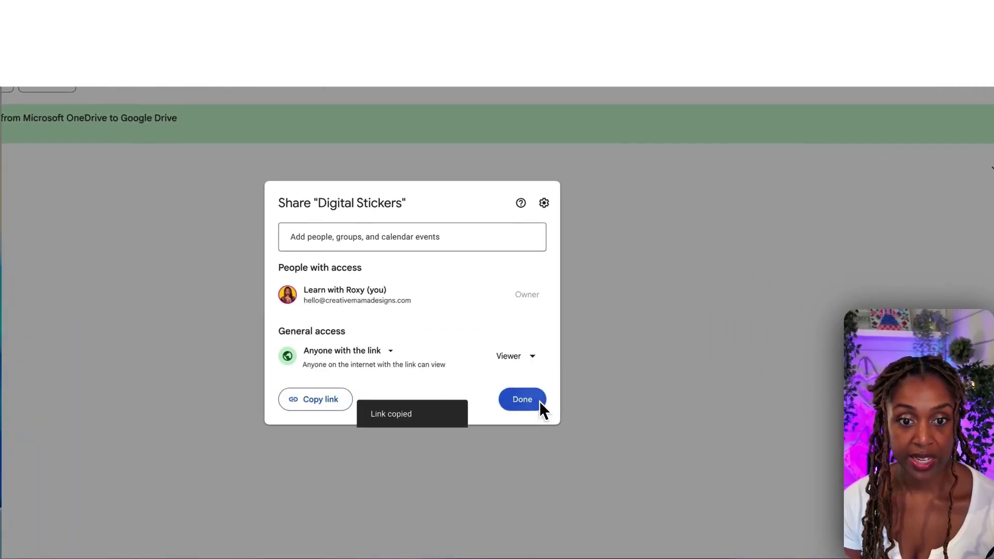
pyautogui.click(540, 401)
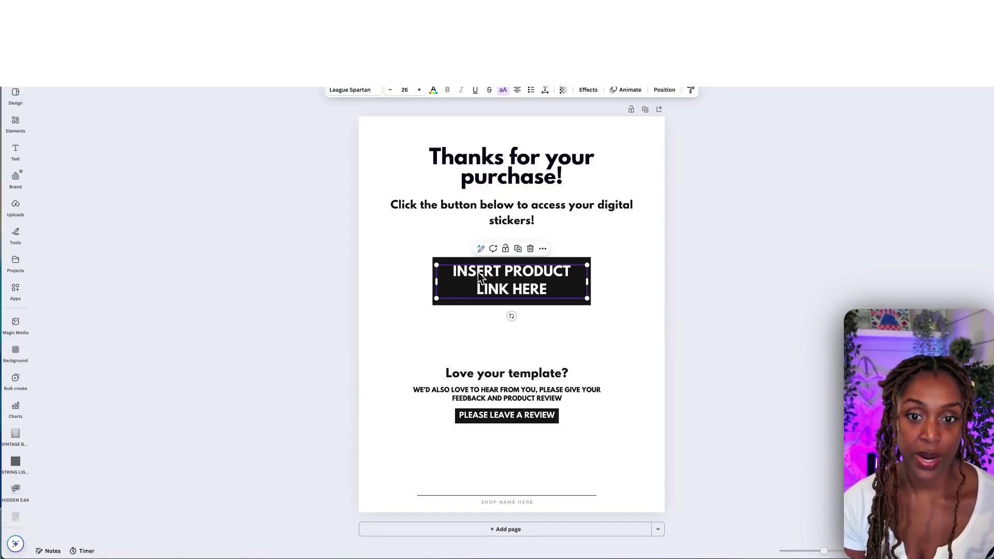
# Replace the button's placeholder text with DOWNLOAD YOUR DIGITAL STICKERS HERE.
pyautogui.doubleClick(478, 272)
pyautogui.hotkey('ctrl', 'a')
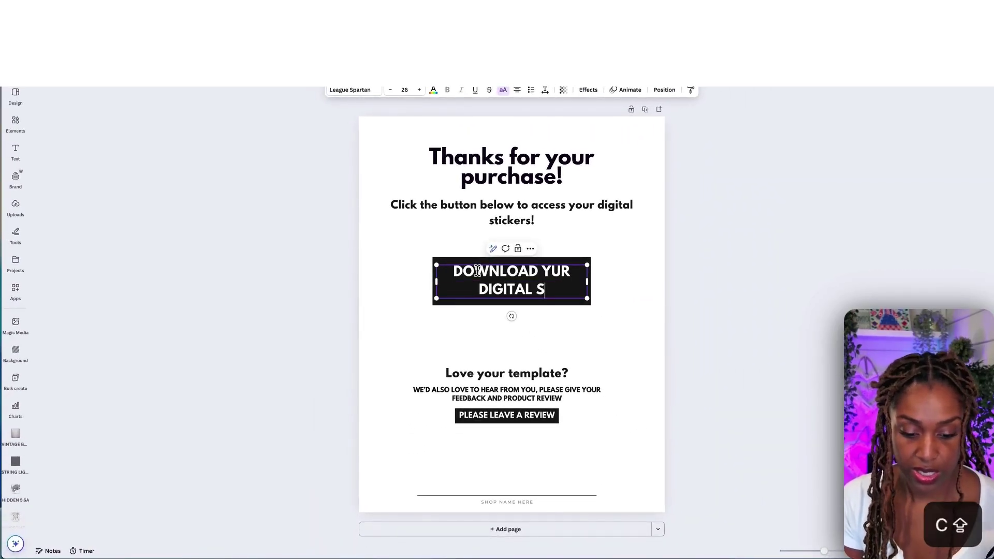
pyautogui.write('HERE')
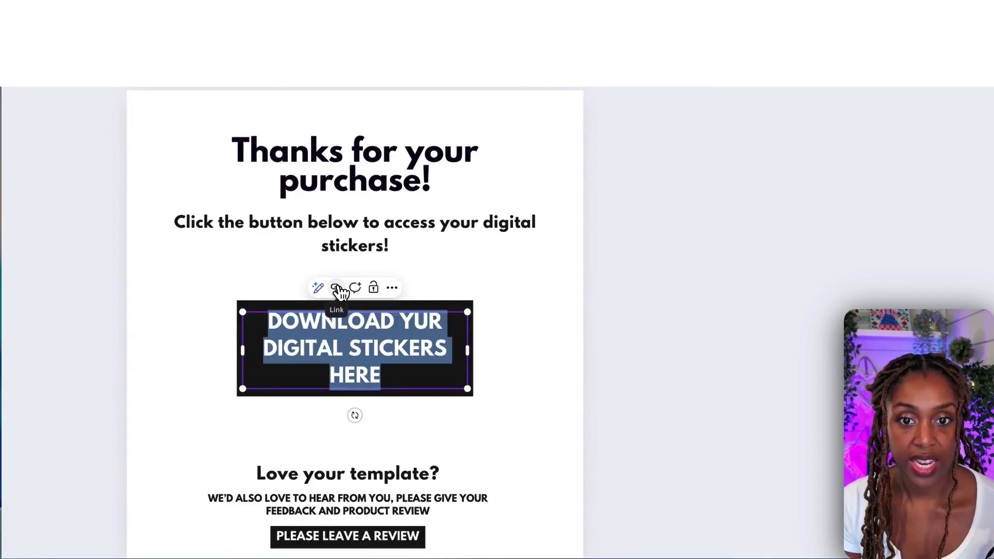
# Link the button text to the pasted shared Google Drive folder URL.
pyautogui.click(336, 288)
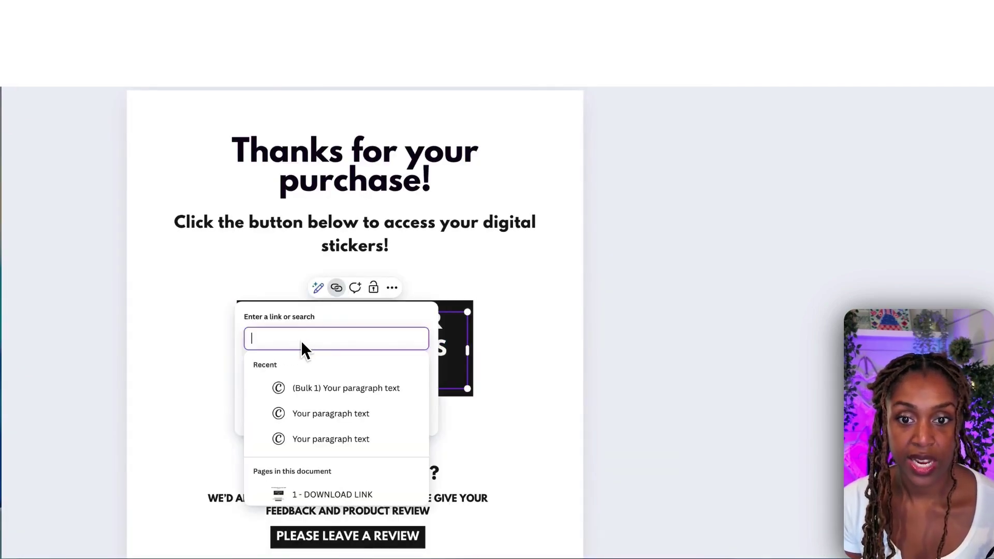
pyautogui.hotkey('ctrl', 'v')
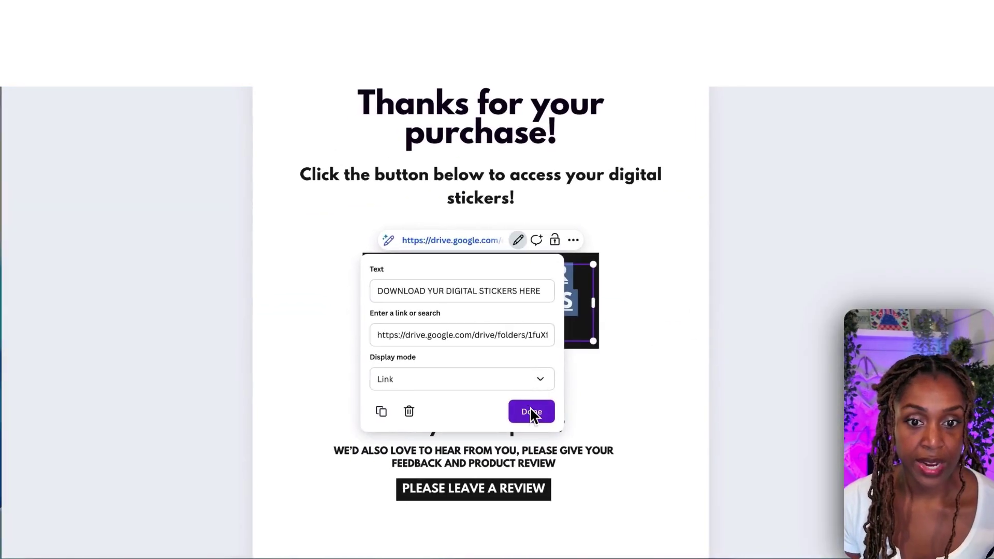
pyautogui.click(529, 411)
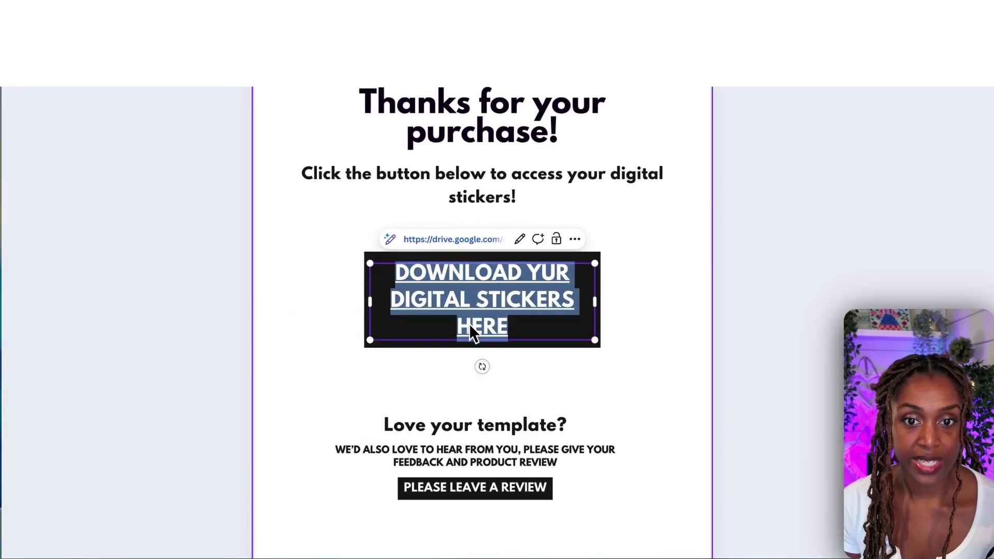
# Correct the misspelled YUR to YOUR in the button text.
pyautogui.click(541, 273)
pyautogui.write('O')
pyautogui.click(647, 233)
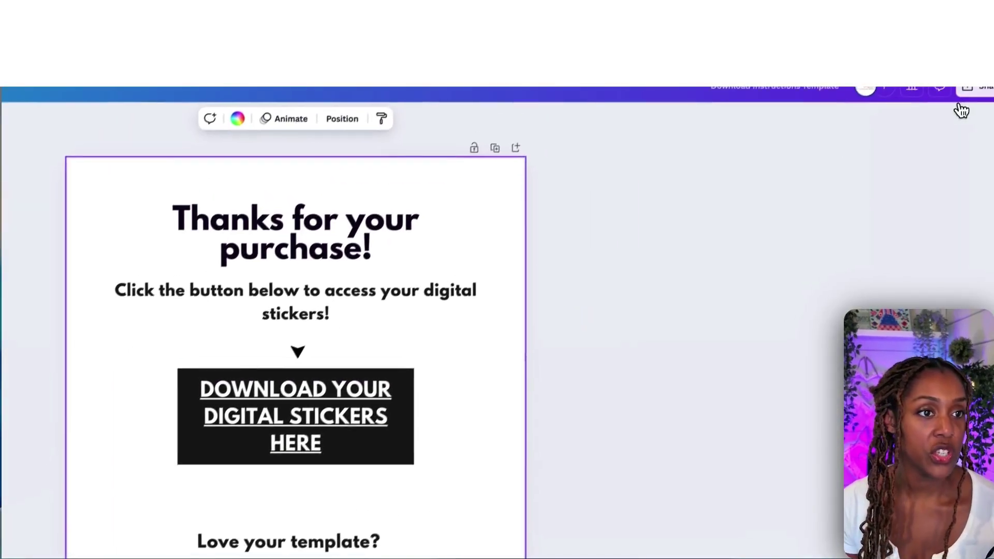
# Download the thank-you page as a PDF Standard file.
pyautogui.click(951, 115)
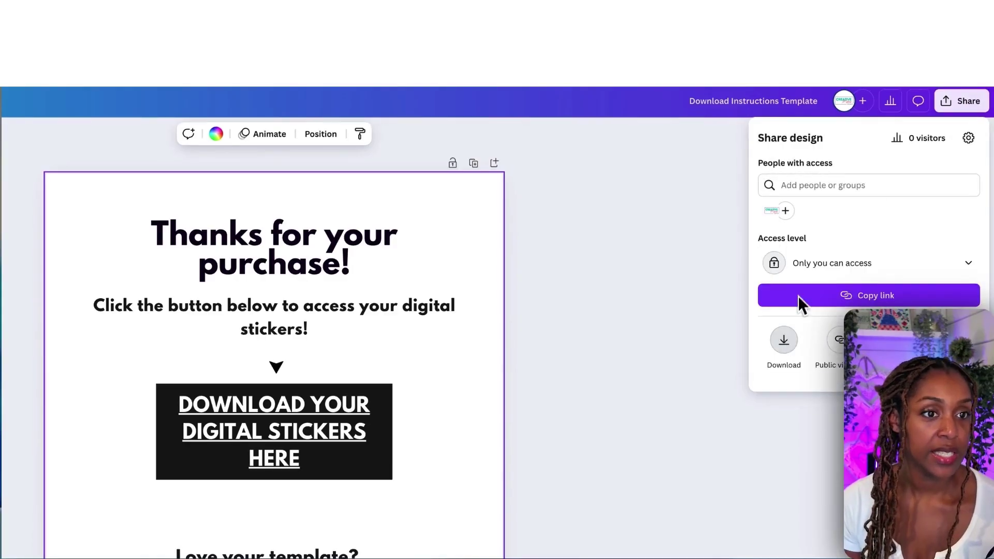
pyautogui.click(784, 340)
pyautogui.click(803, 187)
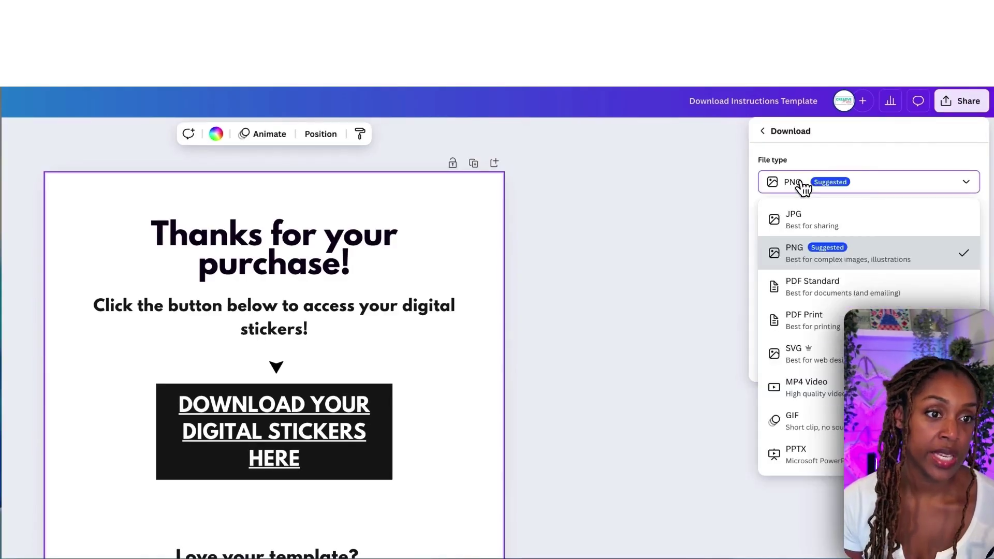
pyautogui.click(804, 304)
pyautogui.click(800, 306)
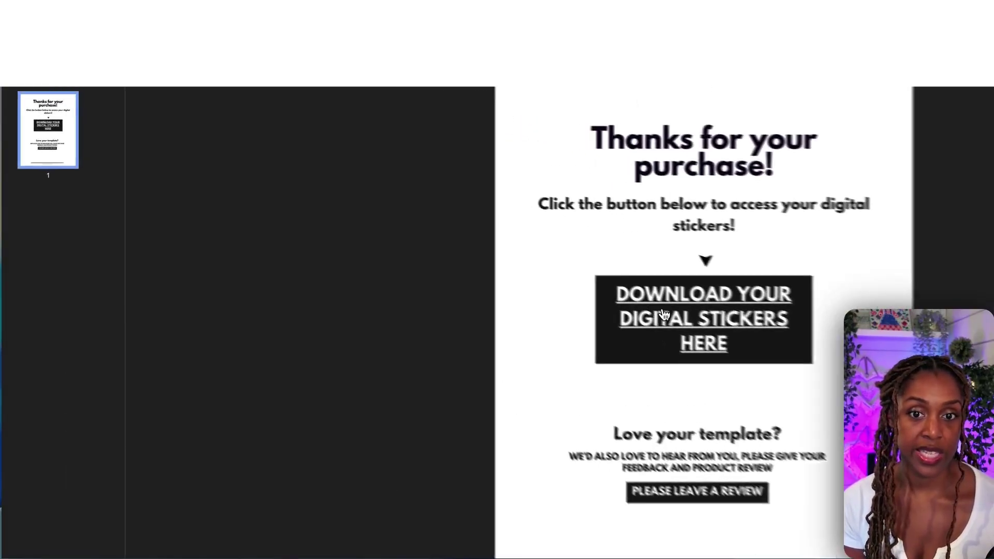
# Follow the PDF's button link to the Drive folder and preview Digital Stickers.zip.
pyautogui.click(542, 257)
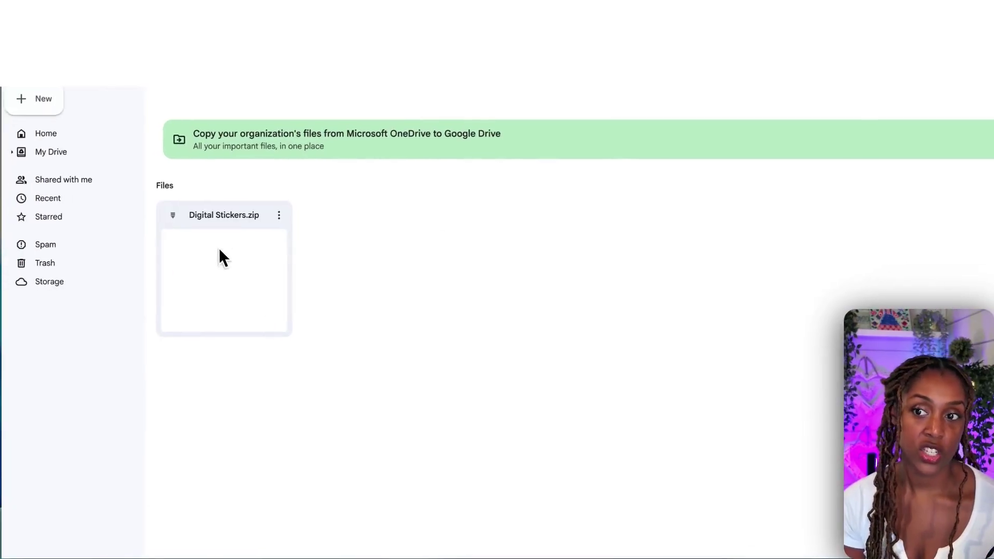
pyautogui.click(168, 274)
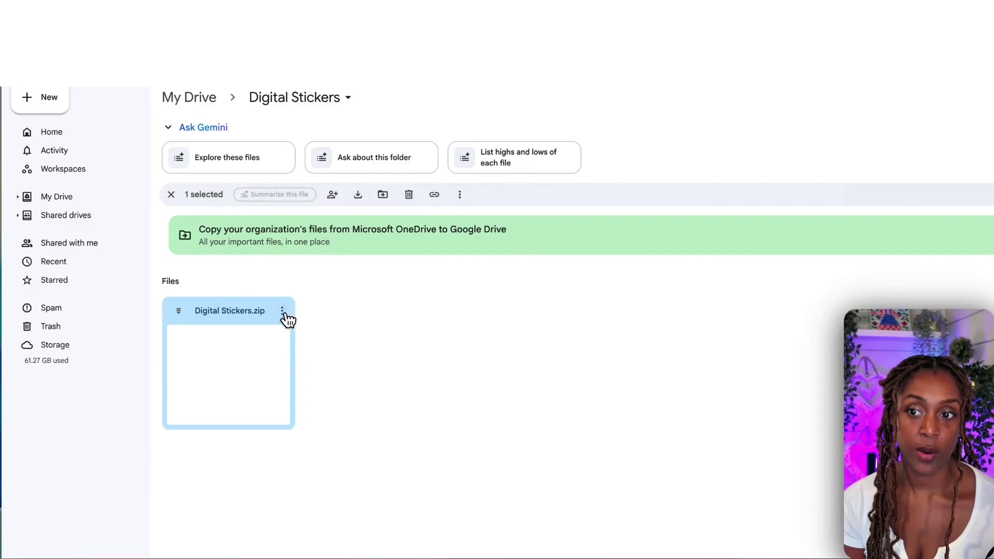
pyautogui.doubleClick(238, 382)
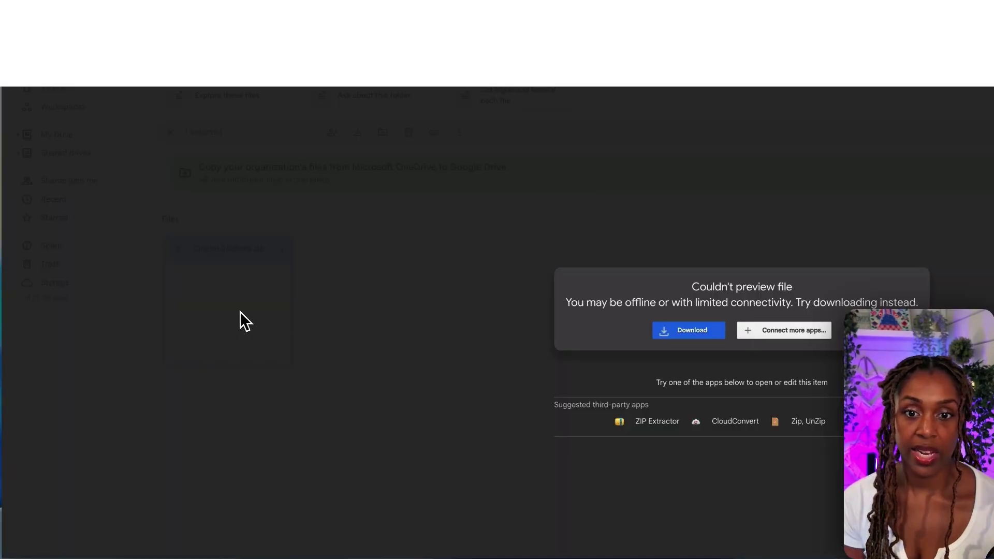
pyautogui.click(510, 228)
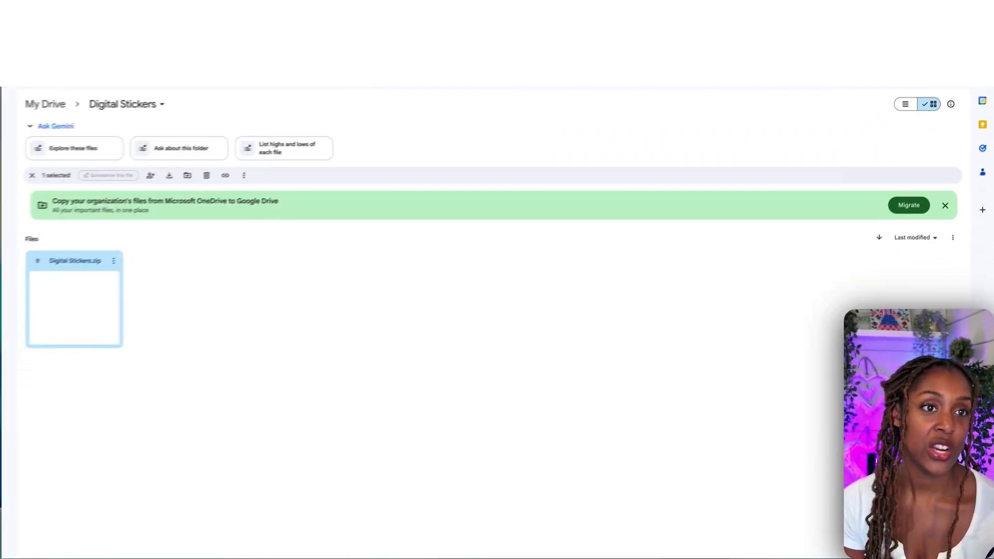